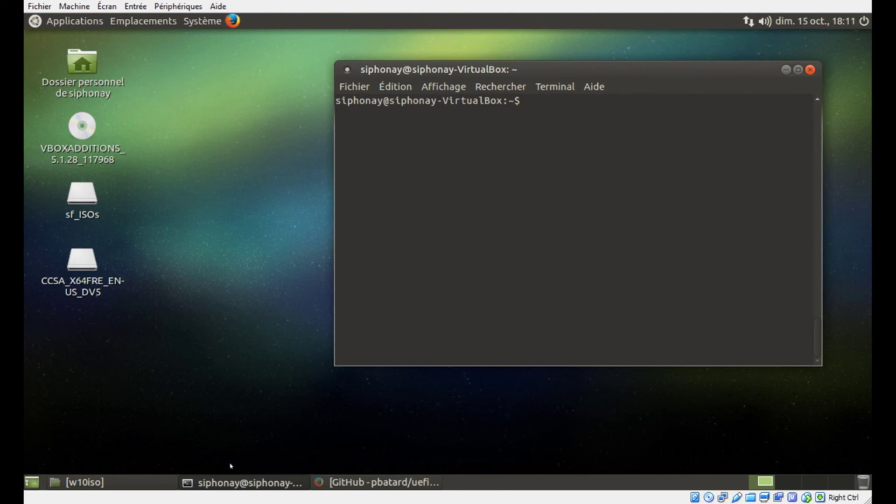
# Rearrange the Firefox and terminal windows and look through the desktop's system menu.
pyautogui.click(346, 481)
pyautogui.click(346, 481)
pyautogui.moveTo(368, 76); pyautogui.dragTo(366, 56)
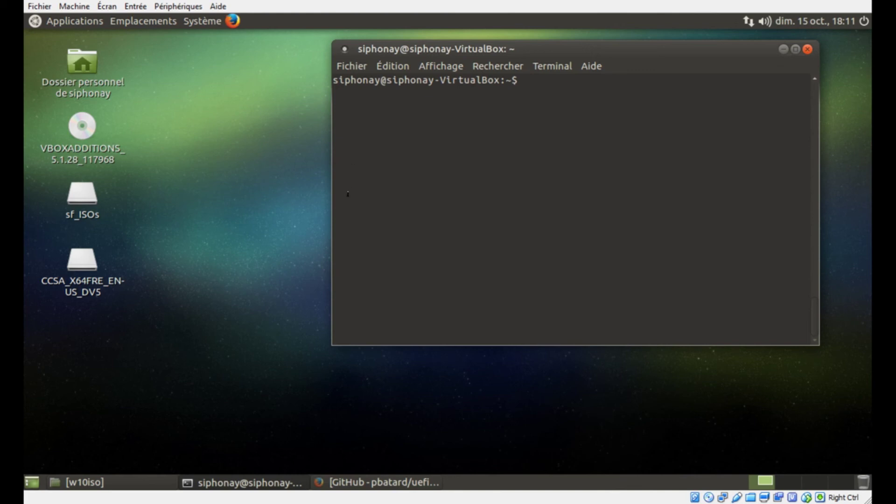
pyautogui.moveTo(426, 47); pyautogui.dragTo(452, 71)
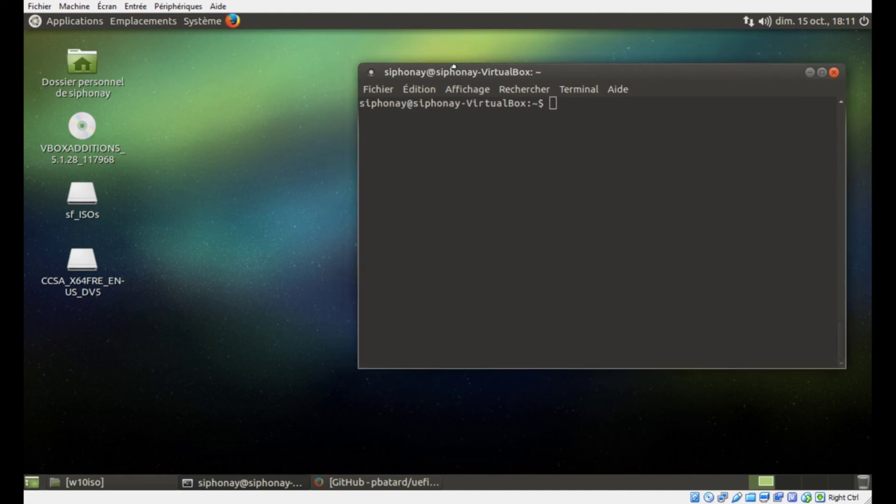
pyautogui.click(186, 22)
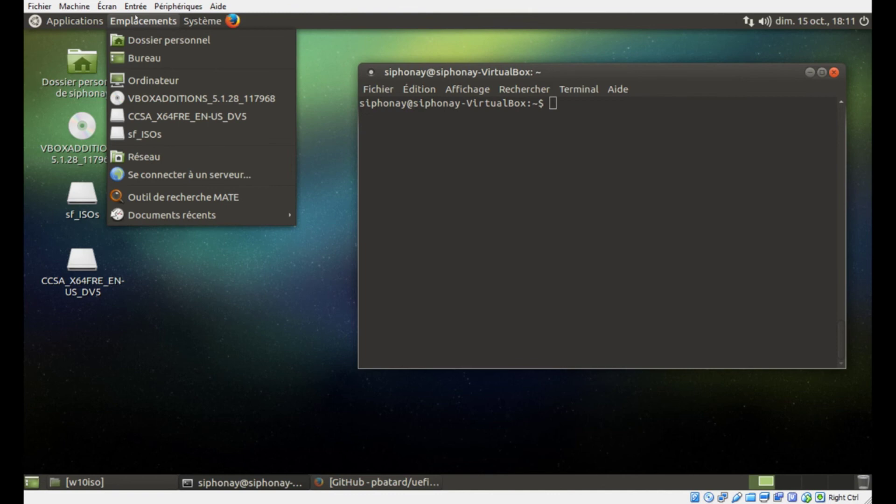
pyautogui.moveTo(74, 21)
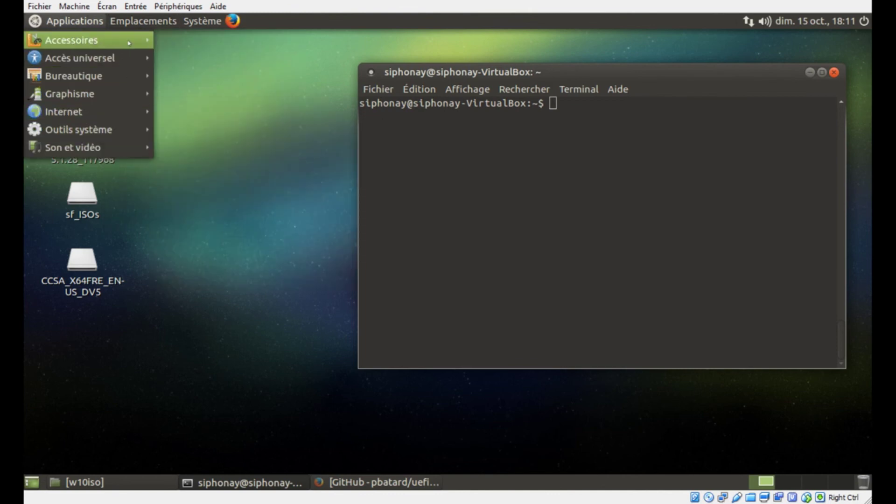
pyautogui.moveTo(129, 43)
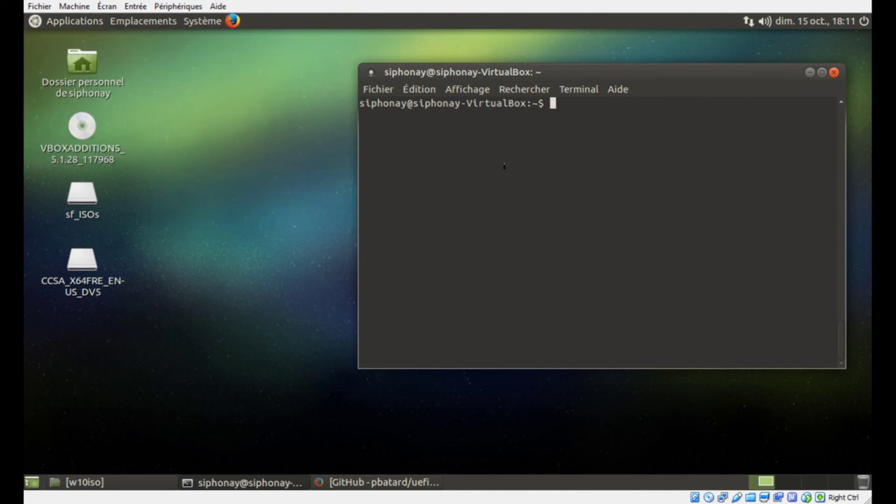
# Launch GParted with 'sudo gparted & disown' after the plain 'gparted & disown' demands root.
pyautogui.click(502, 166)
pyautogui.write('gparted & disown')
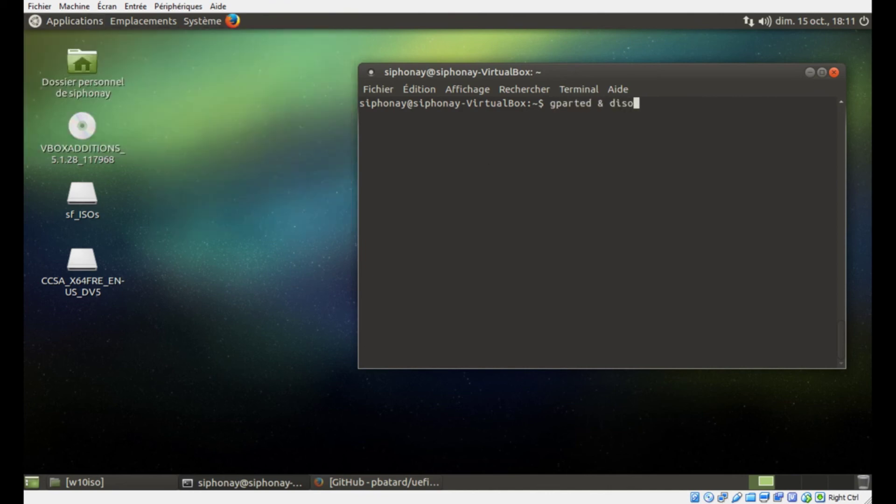
pyautogui.press('Return')
pyautogui.click(546, 299)
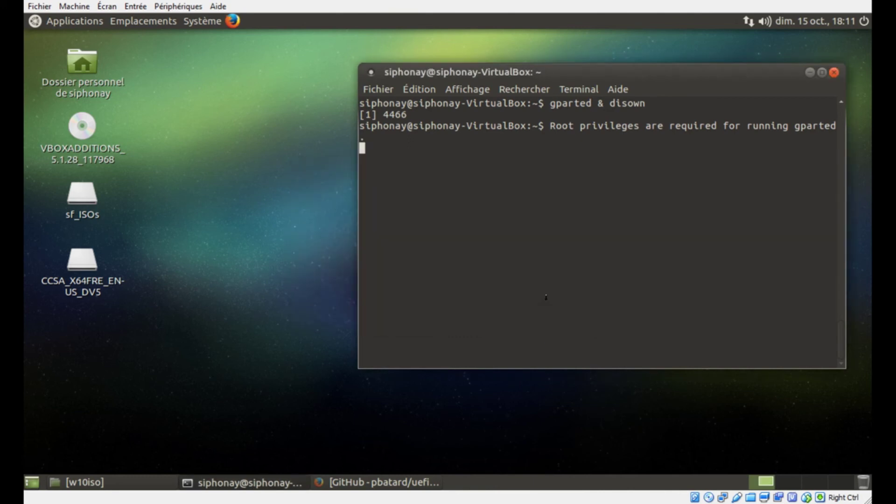
pyautogui.hotkey('ctrl', 'c')
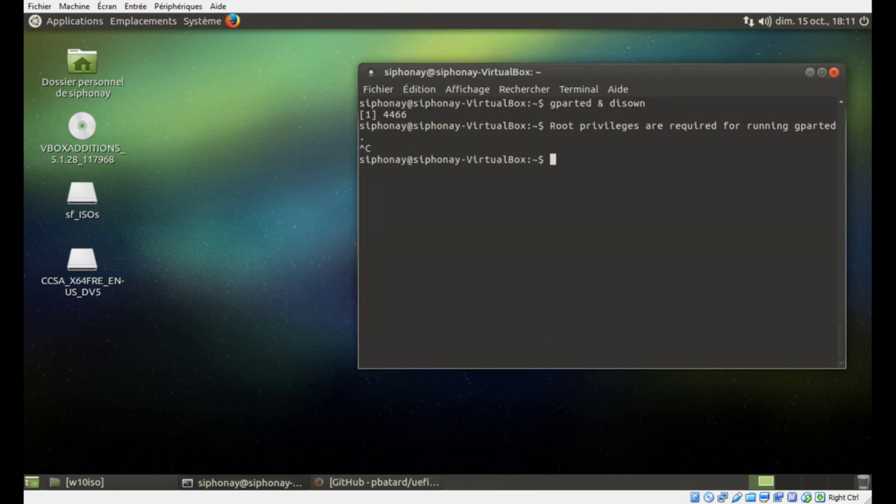
pyautogui.press('Up')
pyautogui.press('Left')
pyautogui.press('Left')
pyautogui.press('Left')
pyautogui.press('Left')
pyautogui.press('Left')
pyautogui.press('Left')
pyautogui.press('Left')
pyautogui.press('Left')
pyautogui.press('Left')
pyautogui.press('Left')
pyautogui.press('Left')
pyautogui.press('Left')
pyautogui.press('Left')
pyautogui.press('Left')
pyautogui.press('Left')
pyautogui.press('Left')
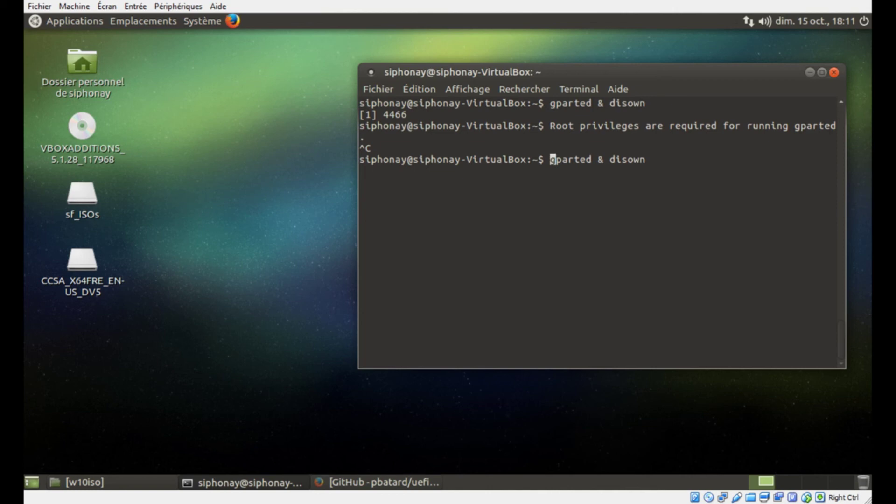
pyautogui.write('sudo')
pyautogui.press('Return')
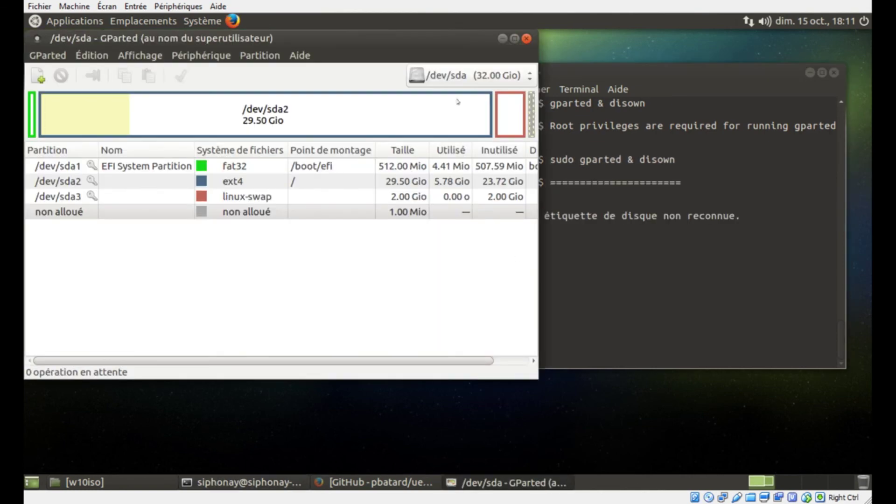
# Show /dev/sdb in GParted and rescan devices, dismissing the no-partition-table notice.
pyautogui.click(468, 75)
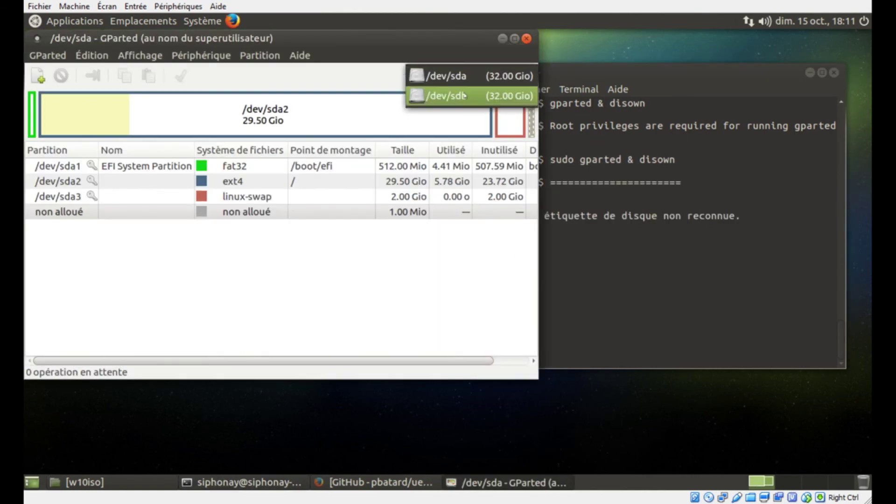
pyautogui.click(465, 93)
pyautogui.moveTo(250, 38); pyautogui.dragTo(384, 66)
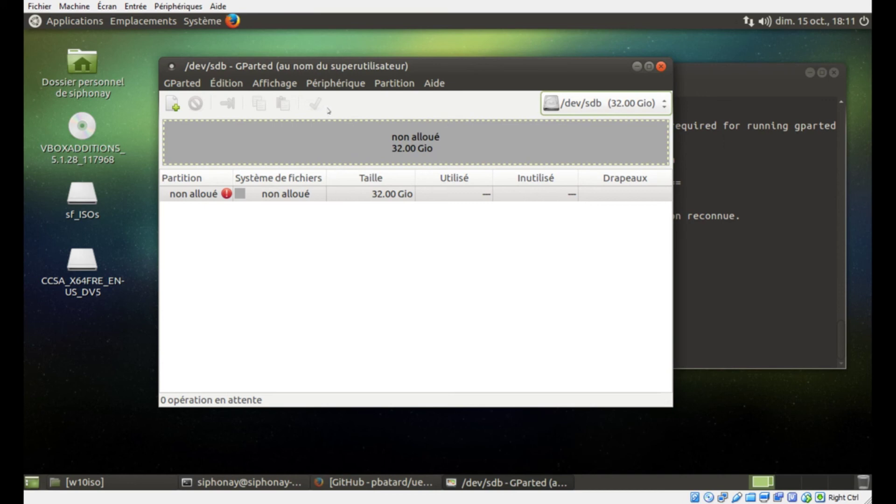
pyautogui.click(226, 481)
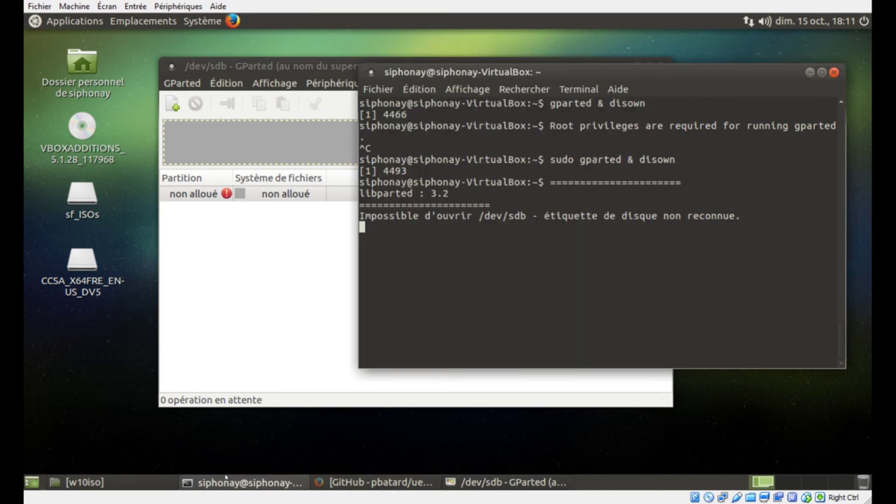
pyautogui.click(302, 234)
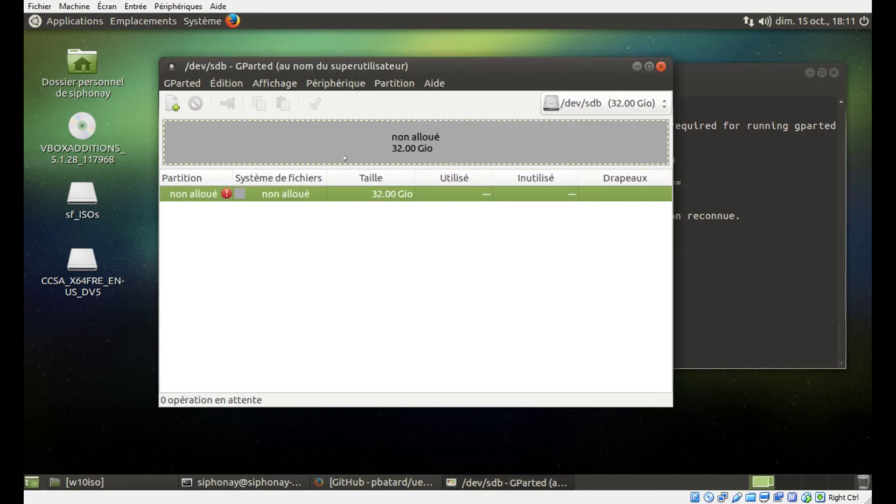
pyautogui.click(573, 104)
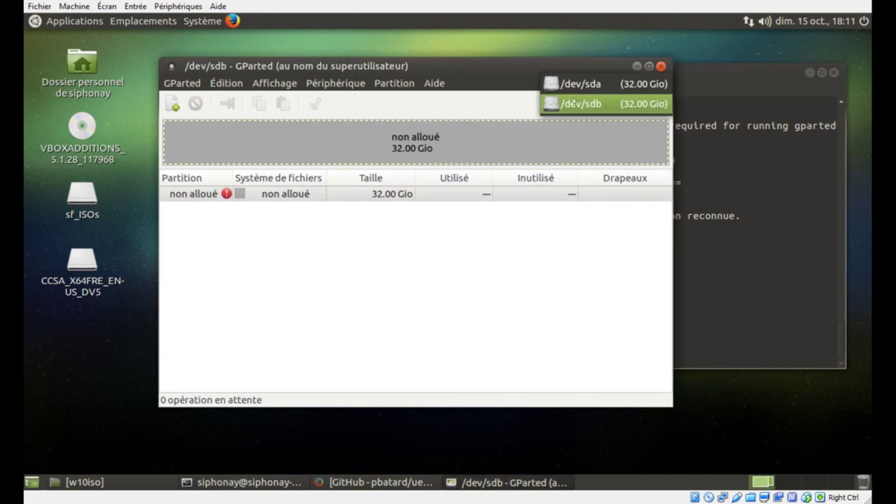
pyautogui.click(573, 104)
pyautogui.click(179, 83)
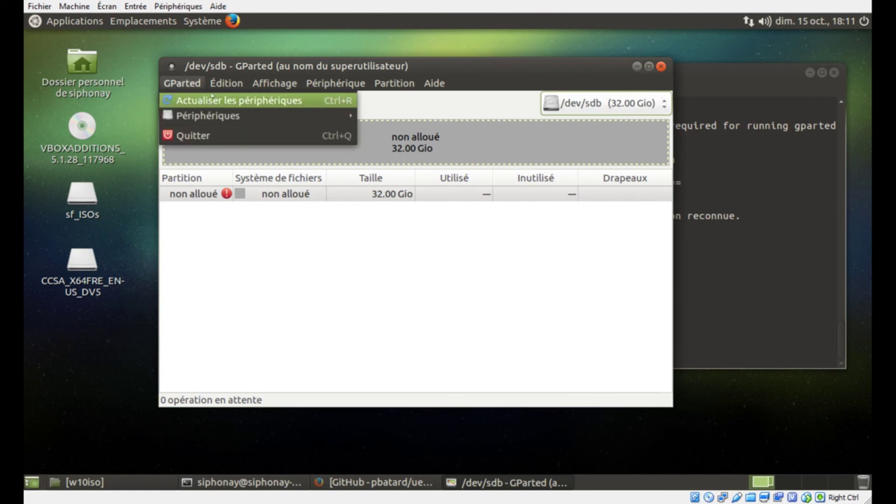
pyautogui.click(172, 102)
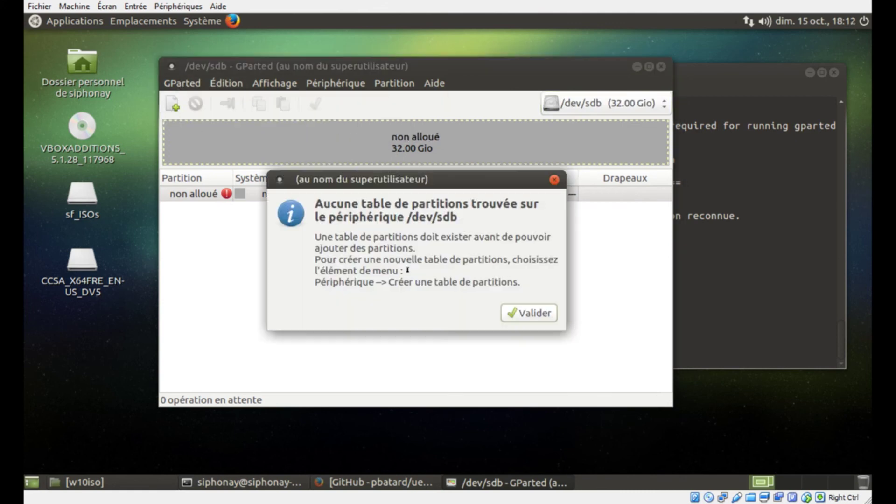
pyautogui.click(555, 176)
# Create a gpt partition table on /dev/sdb and apply it.
pyautogui.click(335, 83)
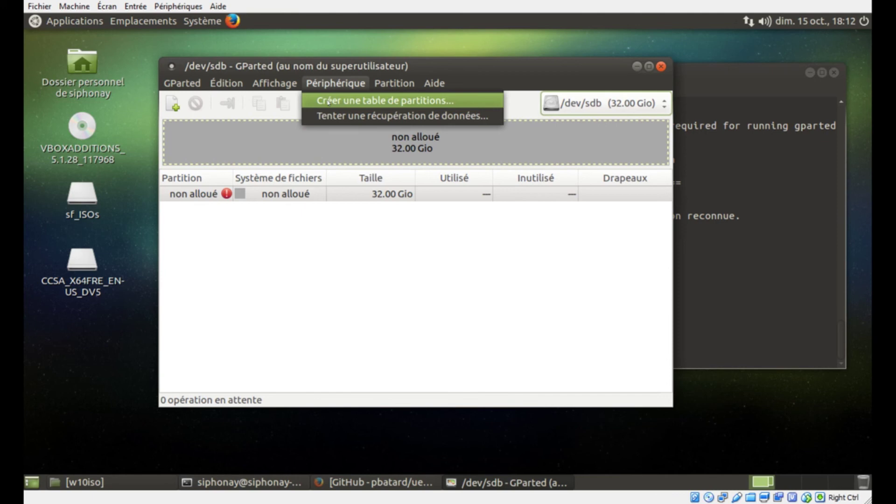
pyautogui.click(378, 98)
pyautogui.click(431, 259)
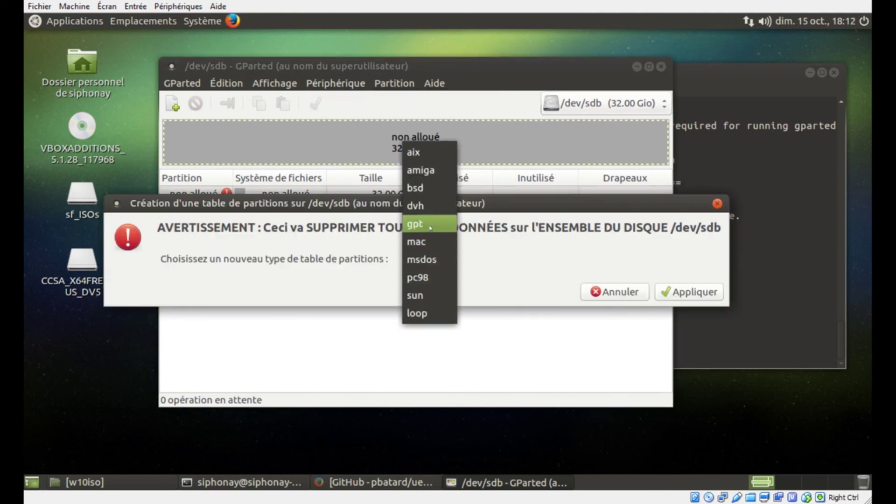
pyautogui.click(415, 224)
pyautogui.click(695, 292)
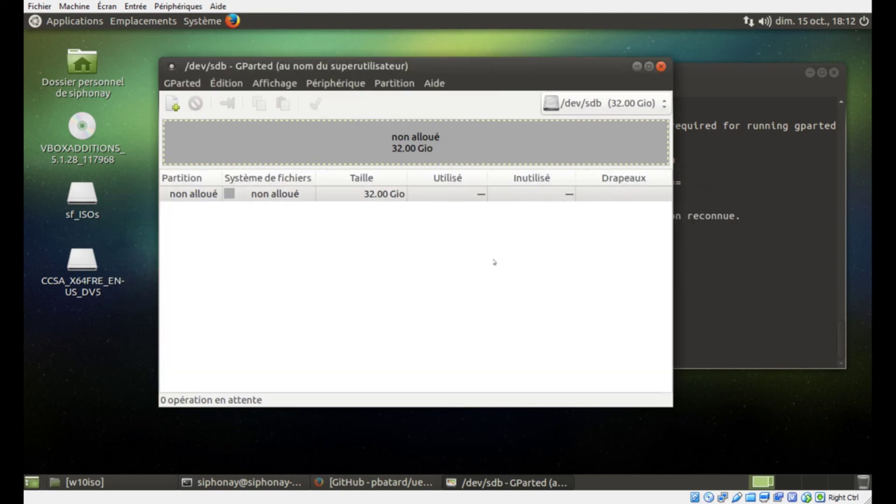
# Queue a new 5120 MiB ntfs partition in the unallocated space of /dev/sdb.
pyautogui.rightClick(305, 146)
pyautogui.click(316, 157)
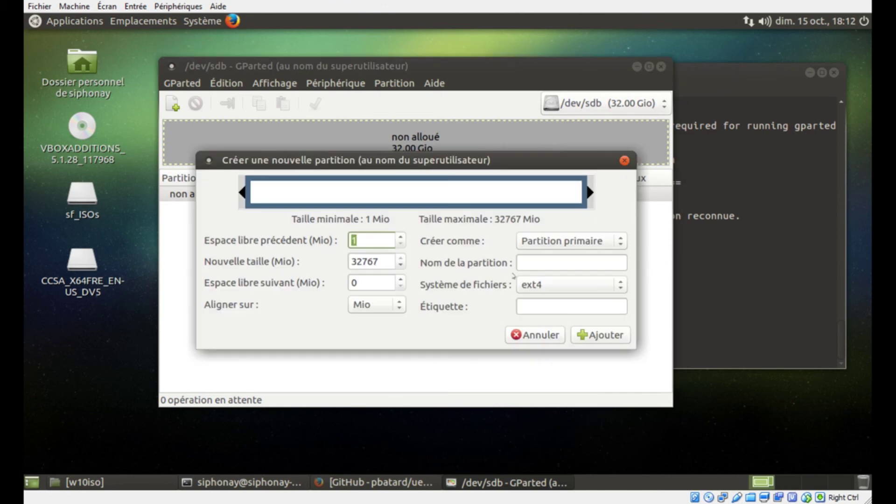
pyautogui.press('Tab')
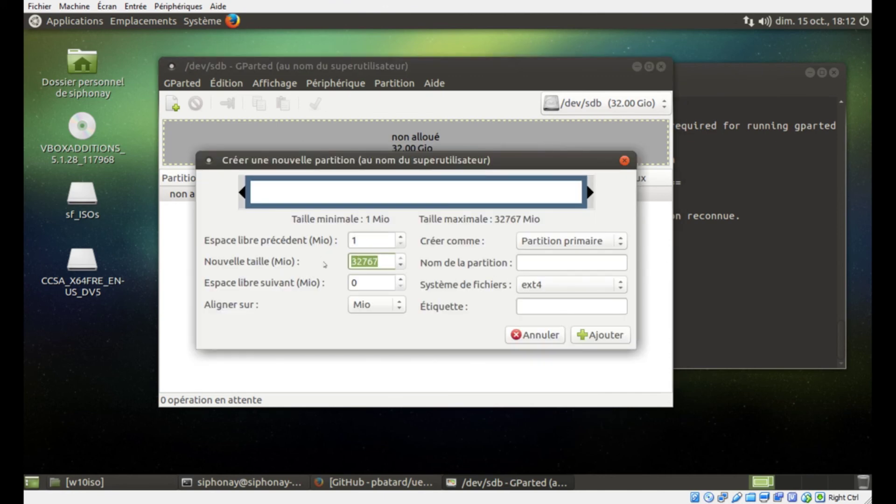
pyautogui.write('5120')
pyautogui.press('Return')
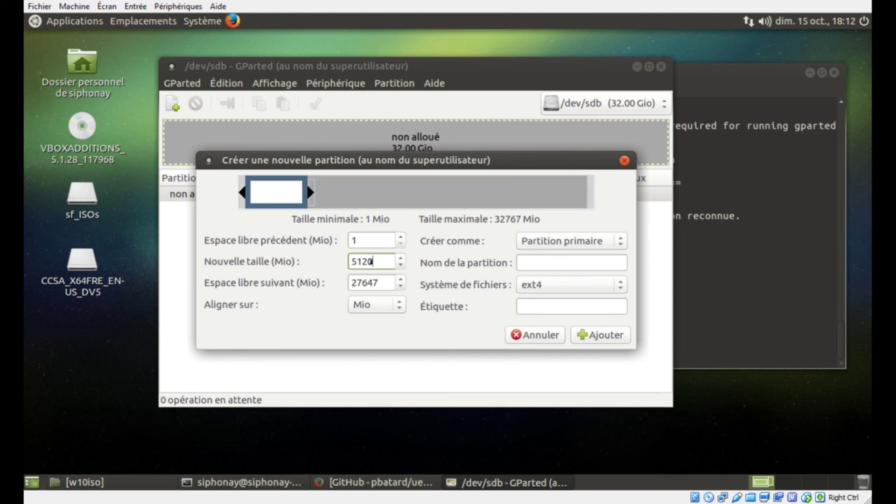
pyautogui.click(537, 285)
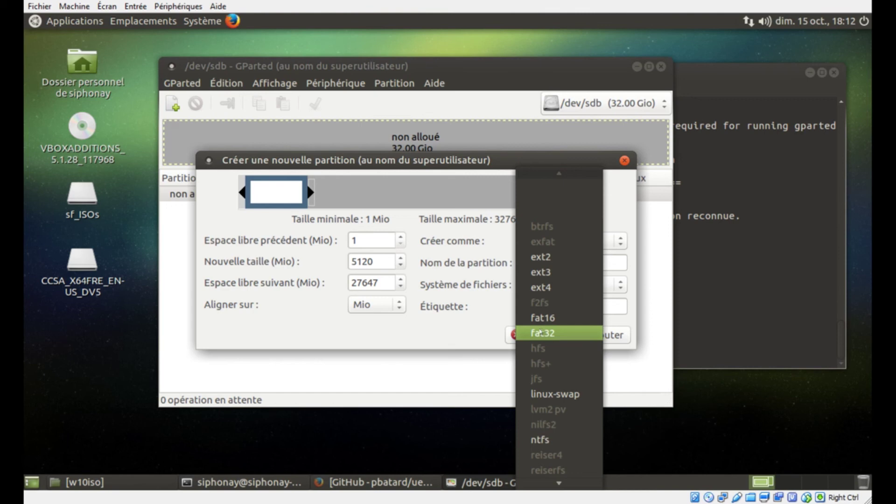
pyautogui.click(540, 333)
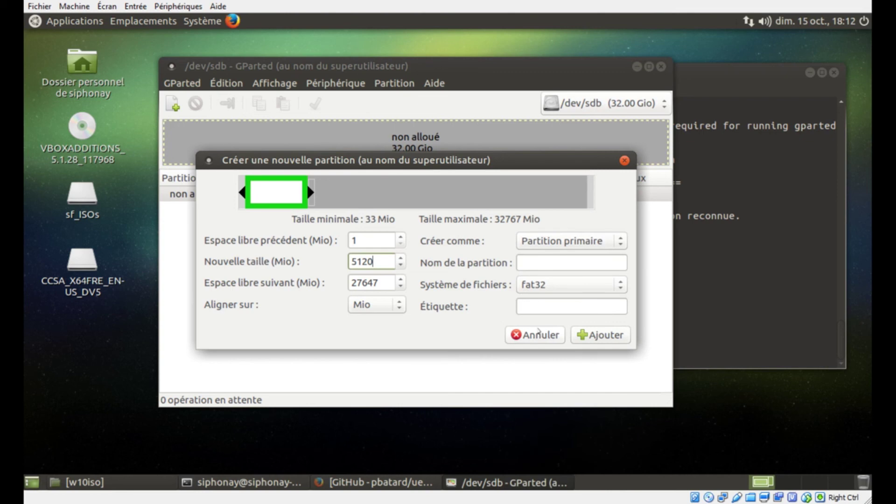
pyautogui.click(546, 282)
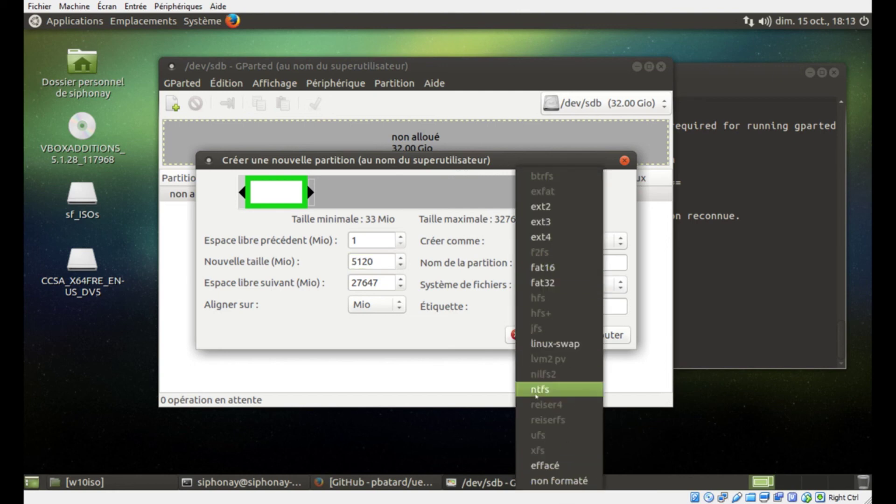
pyautogui.click(530, 390)
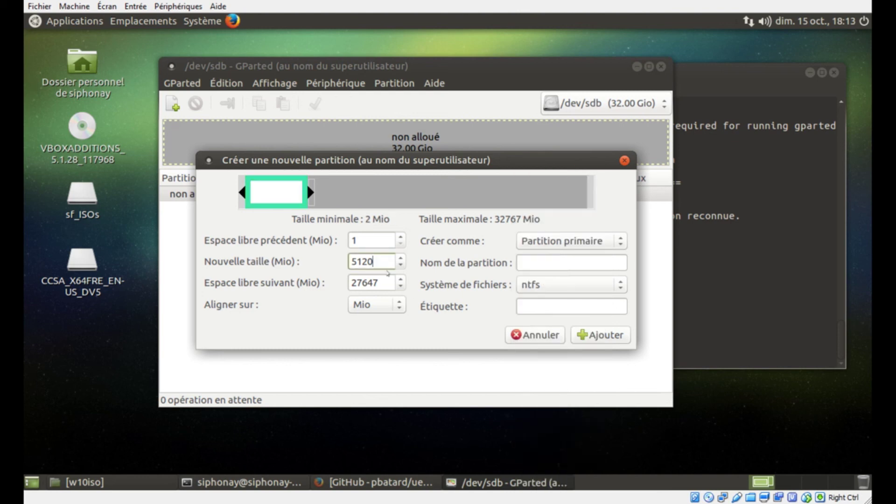
pyautogui.moveTo(332, 162); pyautogui.dragTo(428, 147)
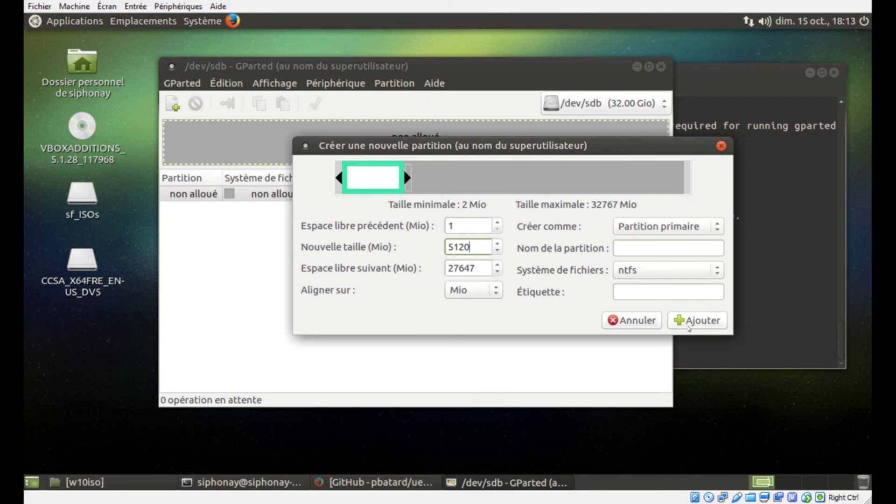
pyautogui.click(686, 317)
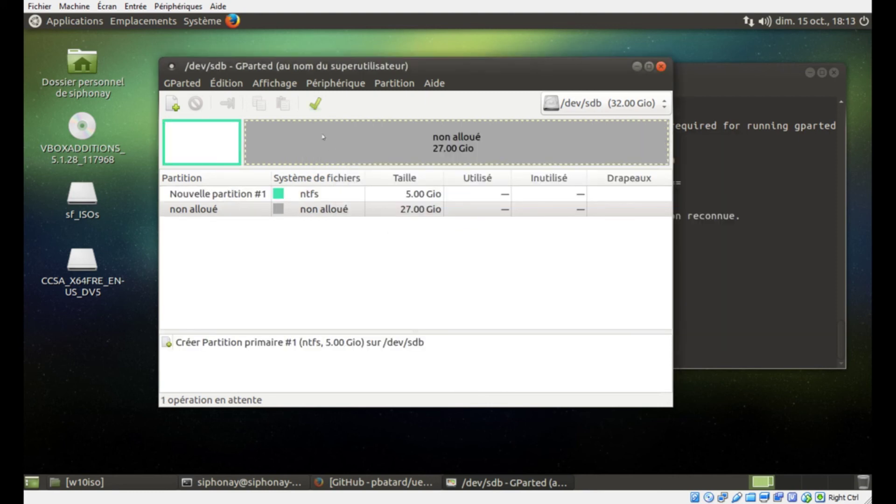
# Apply the pending operation to the disk and close the results report.
pyautogui.click(315, 104)
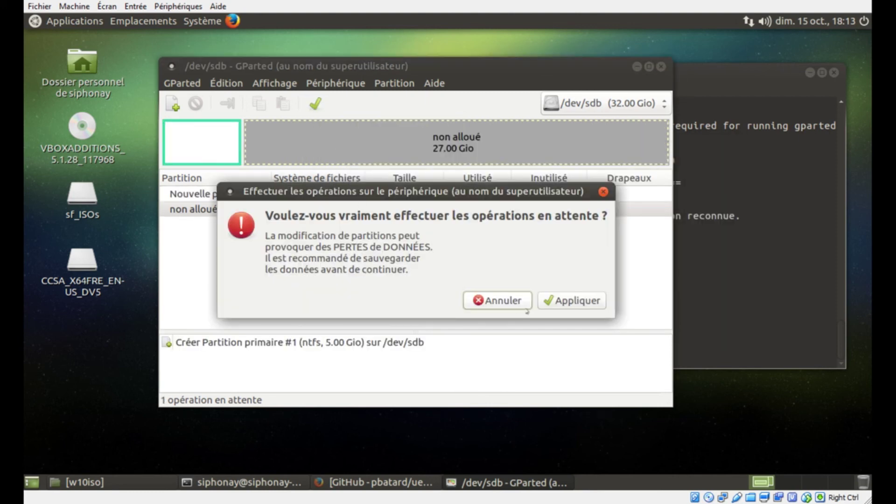
pyautogui.click(556, 300)
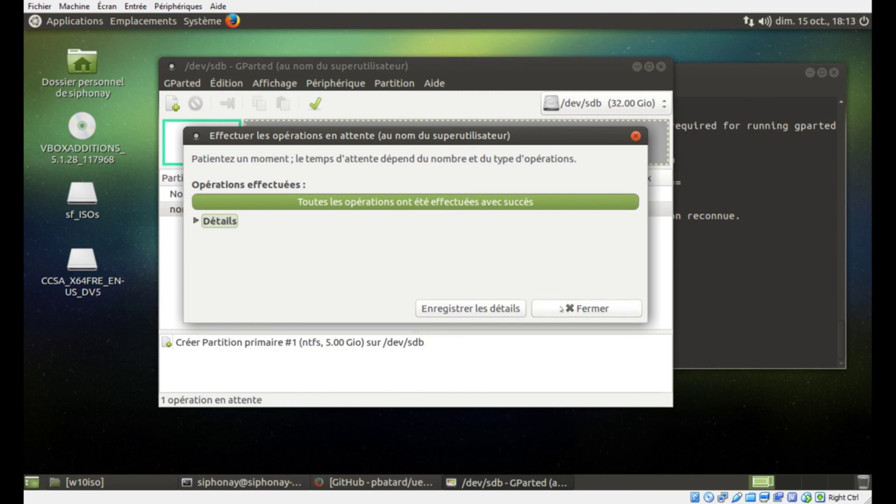
pyautogui.click(562, 310)
pyautogui.click(139, 482)
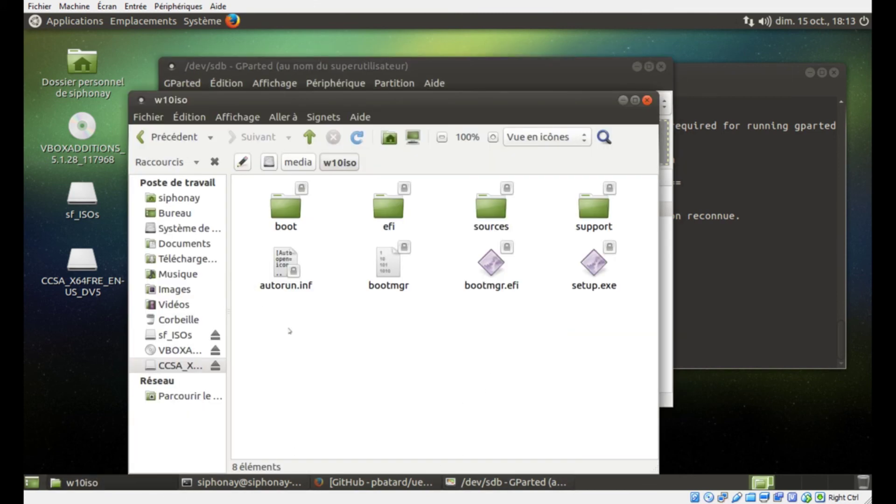
# Copy all eight items in the w10iso folder.
pyautogui.moveTo(247, 346); pyautogui.dragTo(650, 185)
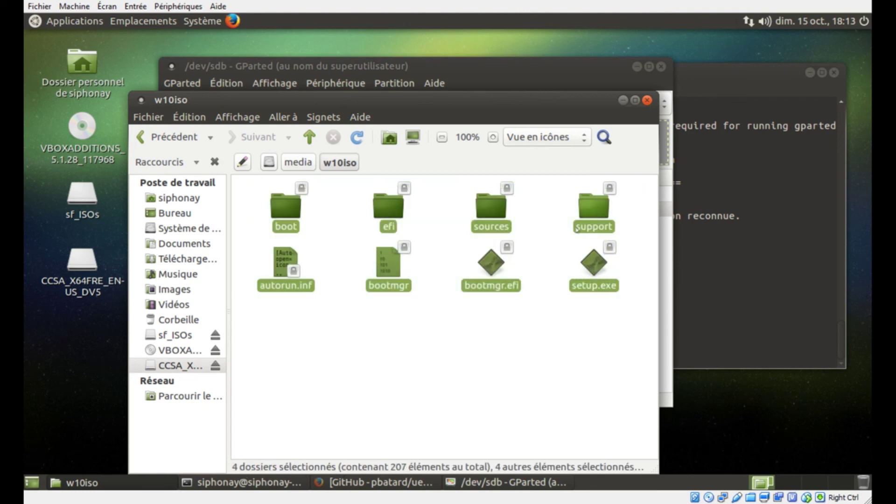
pyautogui.rightClick(287, 272)
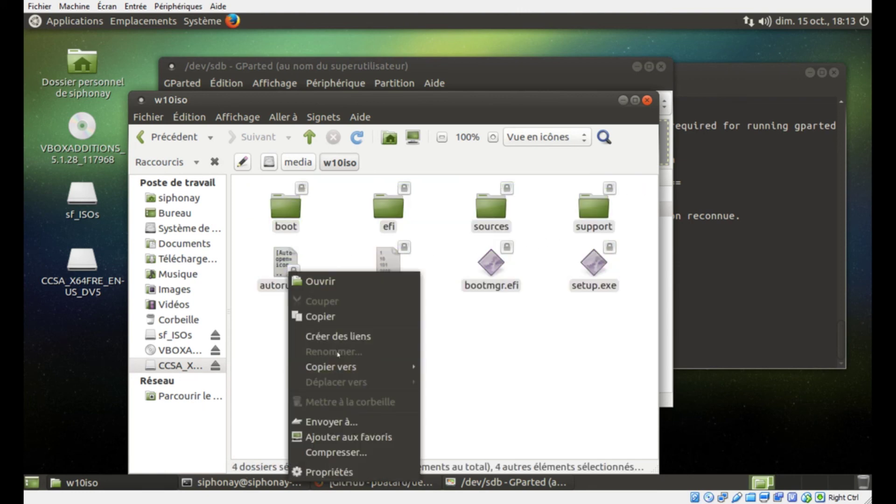
pyautogui.click(327, 317)
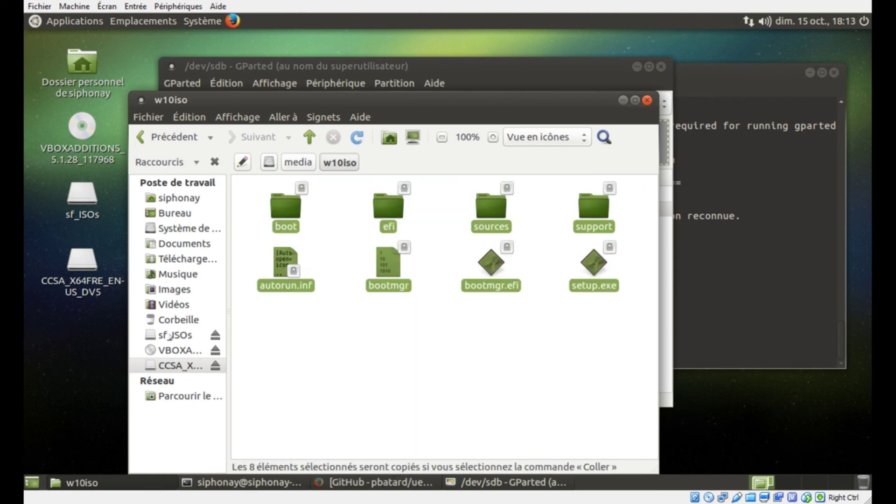
# Go to Poste de travail and try opening both VBOX HARDDISK drives, dismissing the mount errors.
pyautogui.click(184, 229)
pyautogui.click(167, 207)
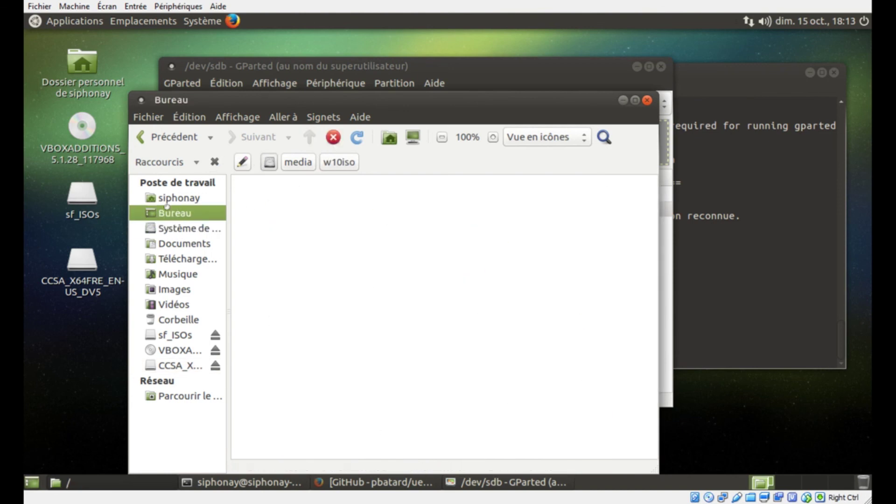
pyautogui.click(413, 136)
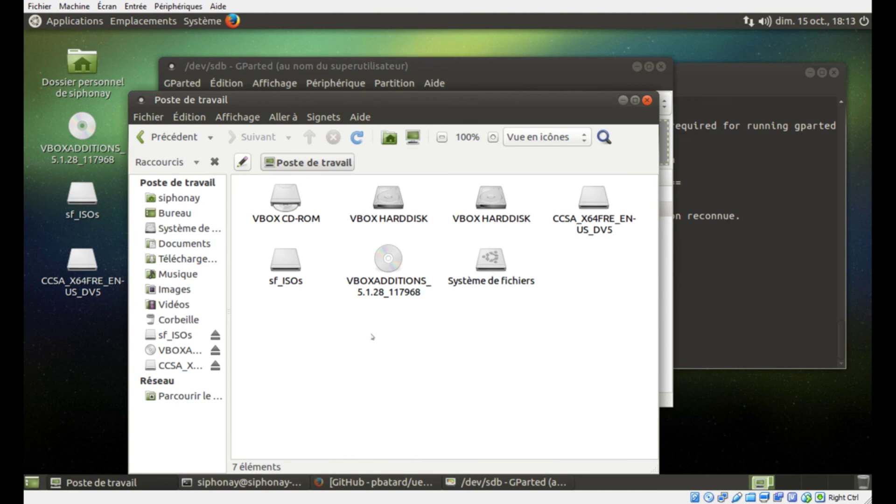
pyautogui.click(491, 262)
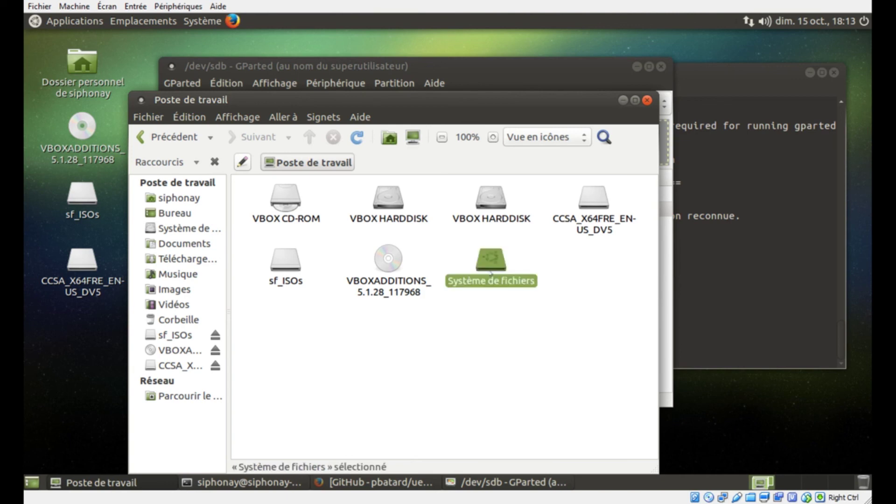
pyautogui.doubleClick(491, 198)
pyautogui.click(462, 330)
pyautogui.doubleClick(379, 213)
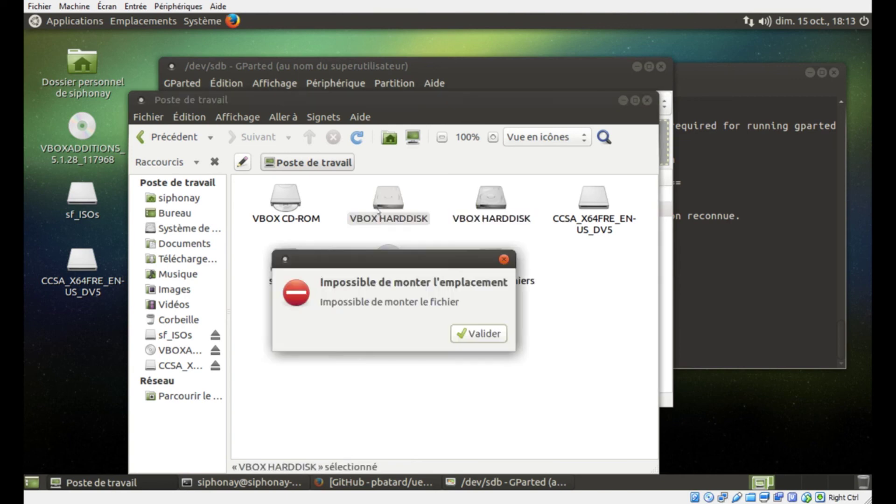
pyautogui.click(465, 335)
# Become root with 'sudo su -' and run 'mount /dev/sdb1 /mnt'.
pyautogui.click(743, 215)
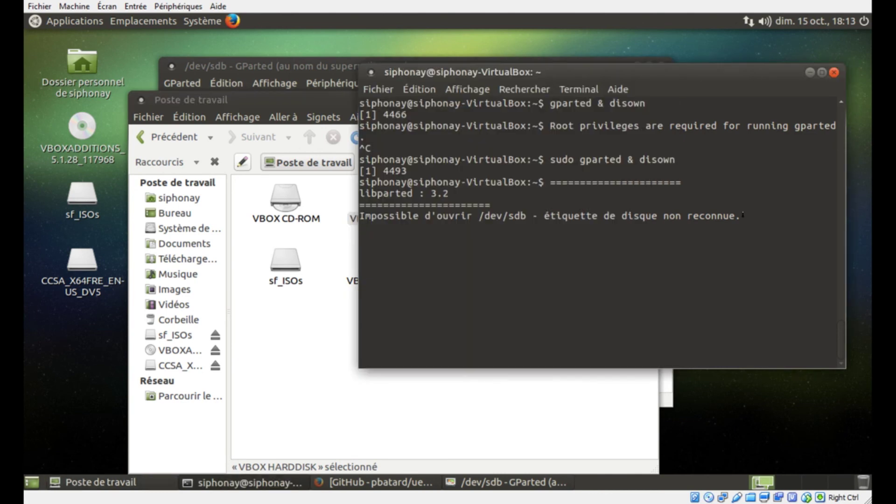
pyautogui.press('Return')
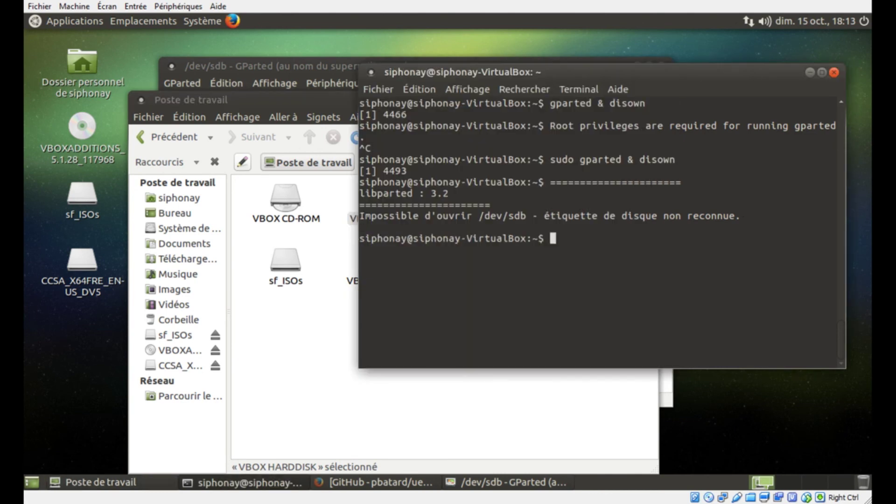
pyautogui.click(378, 89)
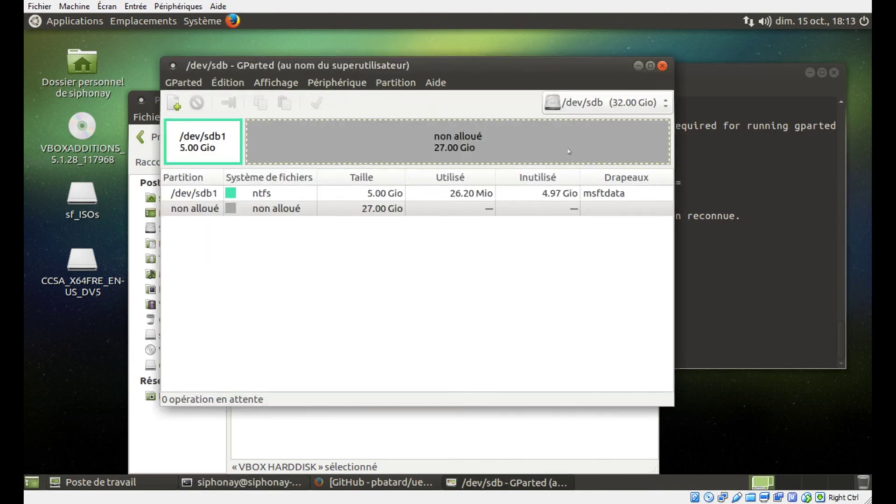
pyautogui.click(738, 205)
pyautogui.write('sudo su -')
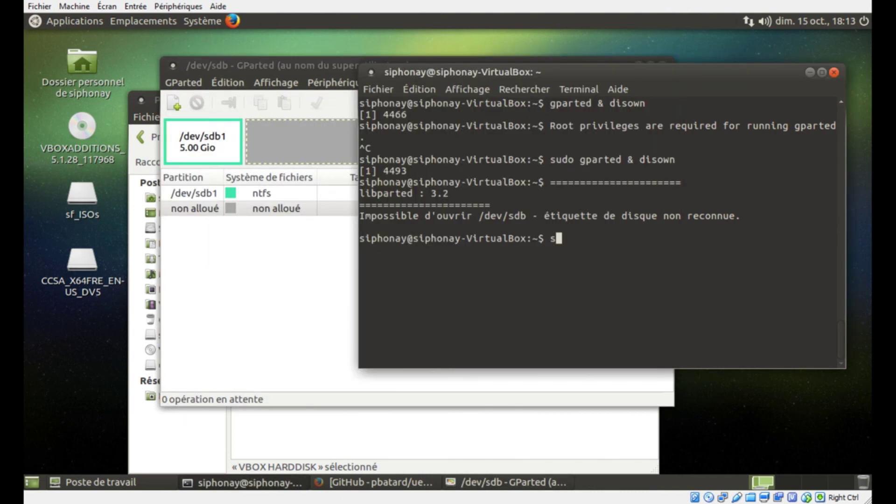
pyautogui.press('Return')
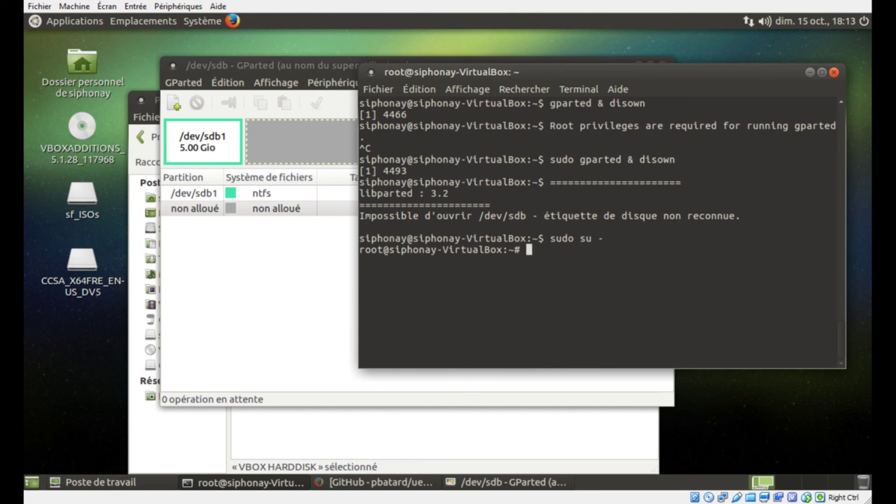
pyautogui.write('mount /dev/')
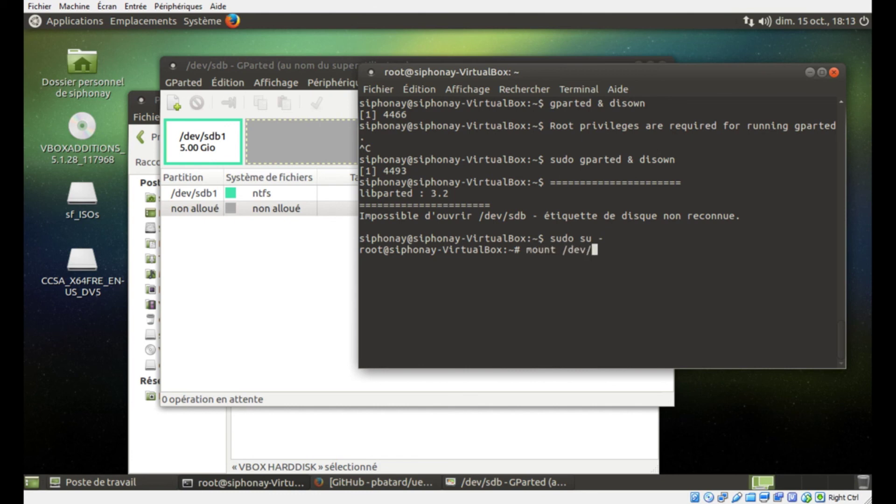
pyautogui.write('sdb1 /mnt')
pyautogui.press('Return')
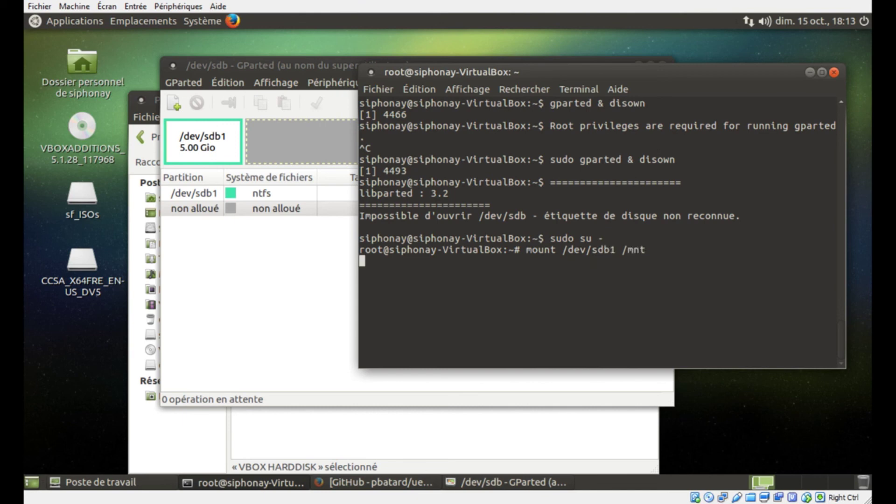
# Change into /mnt, list it, step up to / and return to /mnt.
pyautogui.write('cd /m')
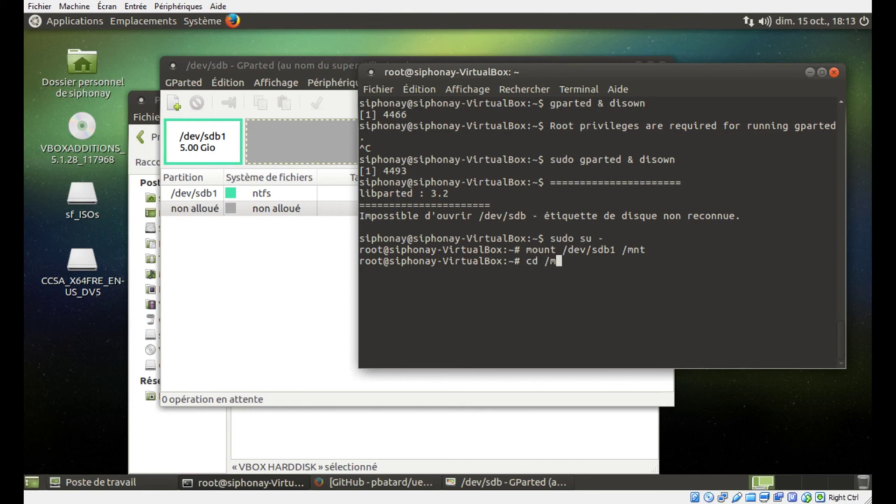
pyautogui.write('n')
pyautogui.press('Tab')
pyautogui.press('Return')
pyautogui.write('ls')
pyautogui.press('Return')
pyautogui.write('c')
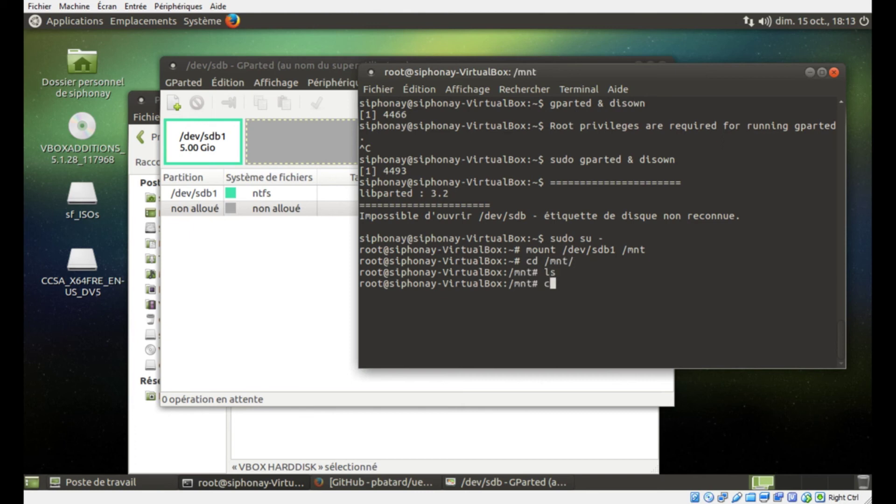
pyautogui.write('d ..')
pyautogui.press('Return')
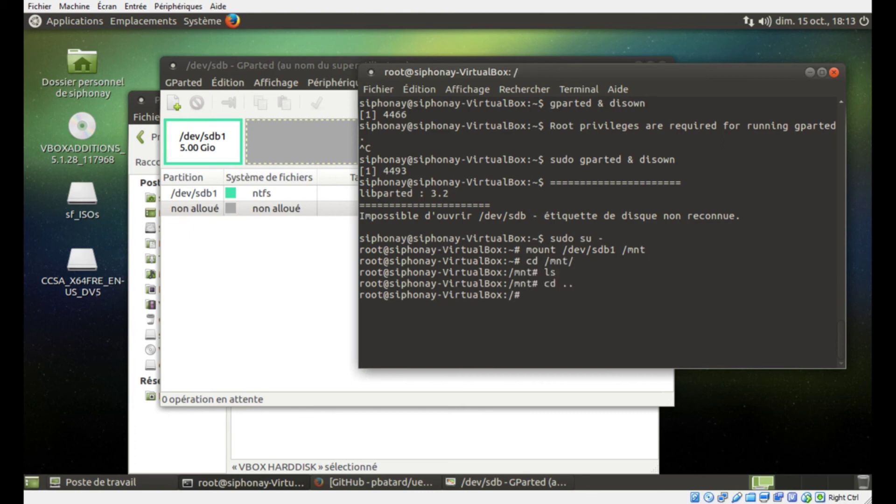
pyautogui.write('cd /m')
pyautogui.press('Tab')
pyautogui.press('Return')
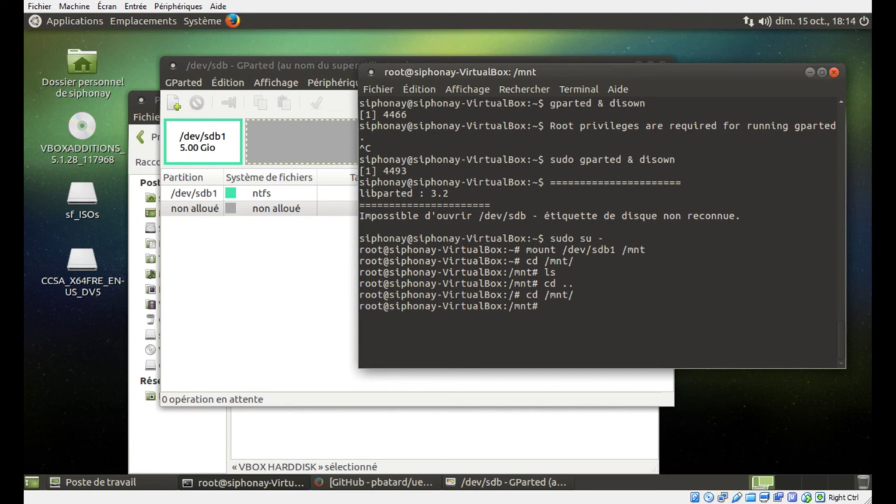
# Run 'rsync --progress /media/w10iso/* .' and list the copied files in /mnt.
pyautogui.write('cp ')
pyautogui.write('~')
pyautogui.write('/mec')
pyautogui.press('Tab')
pyautogui.write('w')
pyautogui.press('Tab')
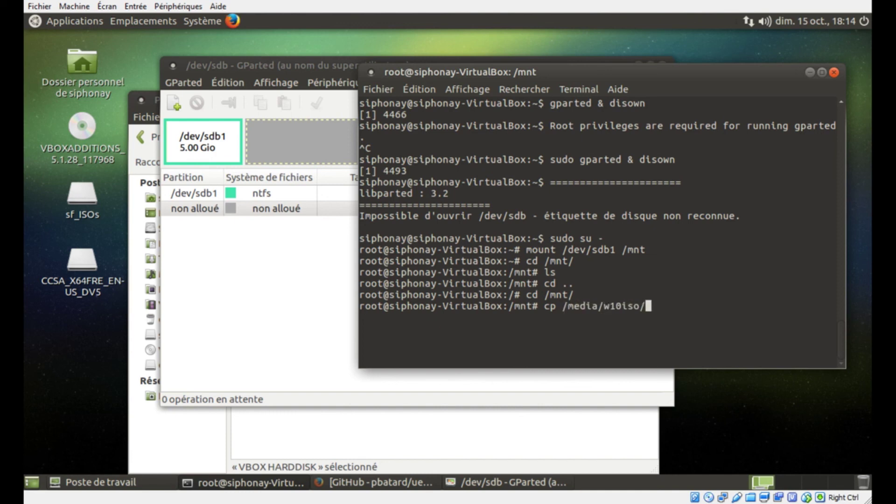
pyautogui.press('Tab')
pyautogui.press('Tab')
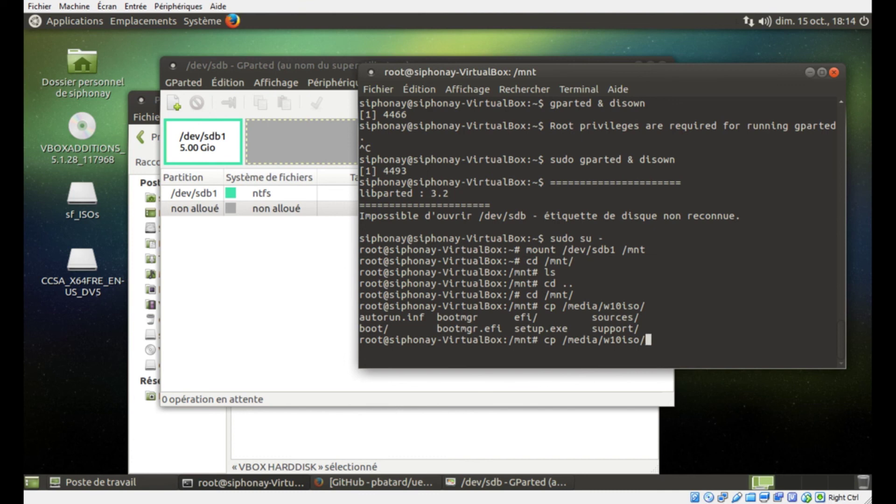
pyautogui.write('* .')
pyautogui.press('Left')
pyautogui.press('Left')
pyautogui.press('Left')
pyautogui.press('Left')
pyautogui.press('Left')
pyautogui.press('Left')
pyautogui.press('Left')
pyautogui.press('Left')
pyautogui.press('Left')
pyautogui.press('Left')
pyautogui.press('Left')
pyautogui.press('Left')
pyautogui.press('Left')
pyautogui.press('Left')
pyautogui.press('Left')
pyautogui.press('Left')
pyautogui.press('Left')
pyautogui.press('BackSpace')
pyautogui.press('BackSpace')
pyautogui.press('BackSpace')
pyautogui.write('rsyn')
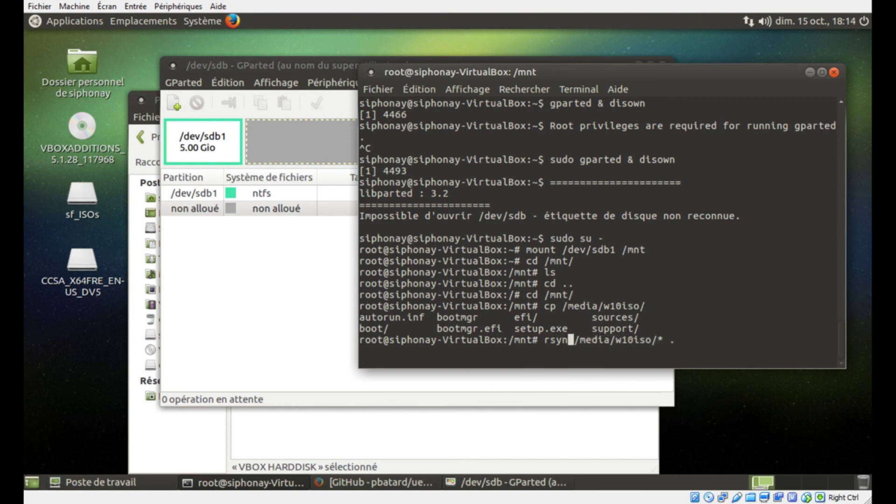
pyautogui.write('c --pro')
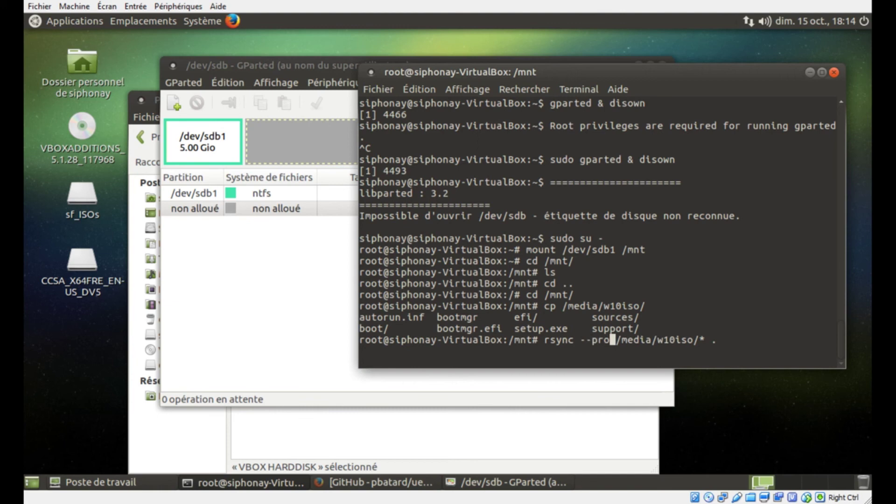
pyautogui.write('gress')
pyautogui.press('Return')
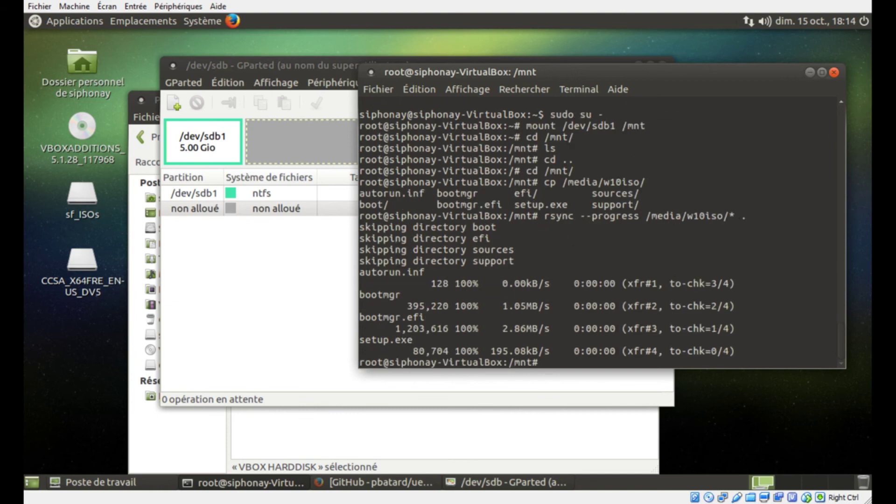
pyautogui.write('ls')
pyautogui.press('Return')
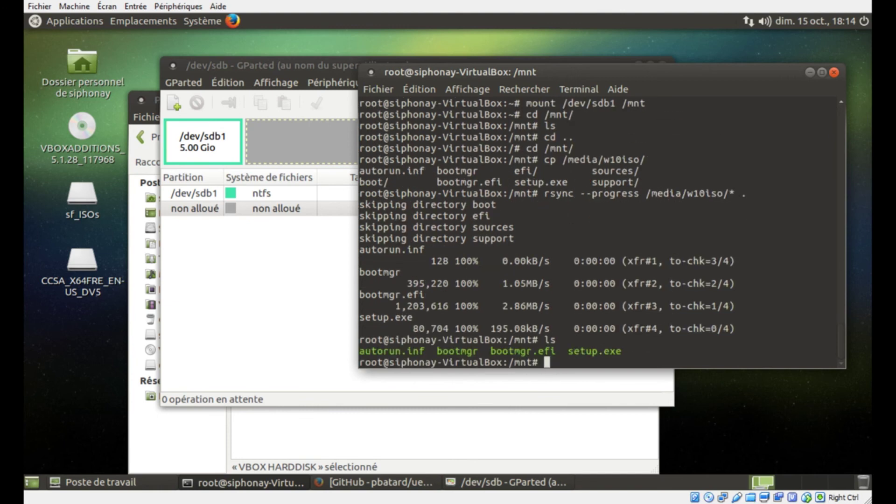
# Rerun the rsync copy with -r so the w10iso folders are included.
pyautogui.press('Up')
pyautogui.press('Up')
pyautogui.press('Left')
pyautogui.press('Left')
pyautogui.press('Left')
pyautogui.press('Left')
pyautogui.press('Left')
pyautogui.press('Left')
pyautogui.press('Left')
pyautogui.press('Left')
pyautogui.press('Left')
pyautogui.press('Left')
pyautogui.press('Left')
pyautogui.press('Left')
pyautogui.press('Left')
pyautogui.press('Left')
pyautogui.press('Left')
pyautogui.press('Left')
pyautogui.press('Left')
pyautogui.press('Left')
pyautogui.press('Left')
pyautogui.press('Left')
pyautogui.press('Left')
pyautogui.press('Left')
pyautogui.press('Left')
pyautogui.press('Left')
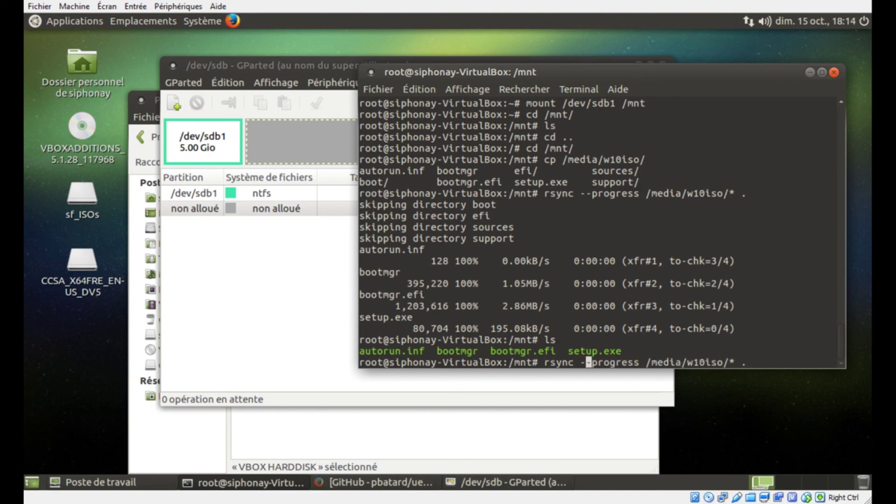
pyautogui.write('-r')
pyautogui.press('Return')
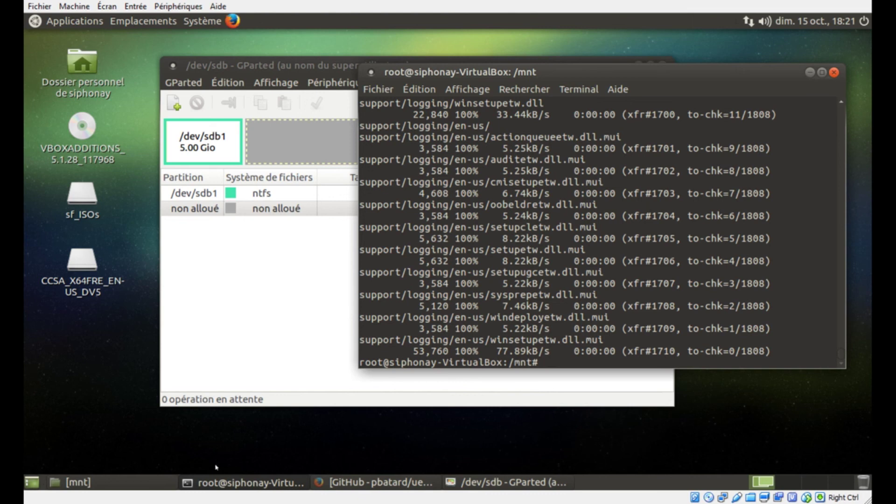
# Browse mnt's boot and efi/boot folders and select bootx64.efi, then bring GParted forward.
pyautogui.click(154, 483)
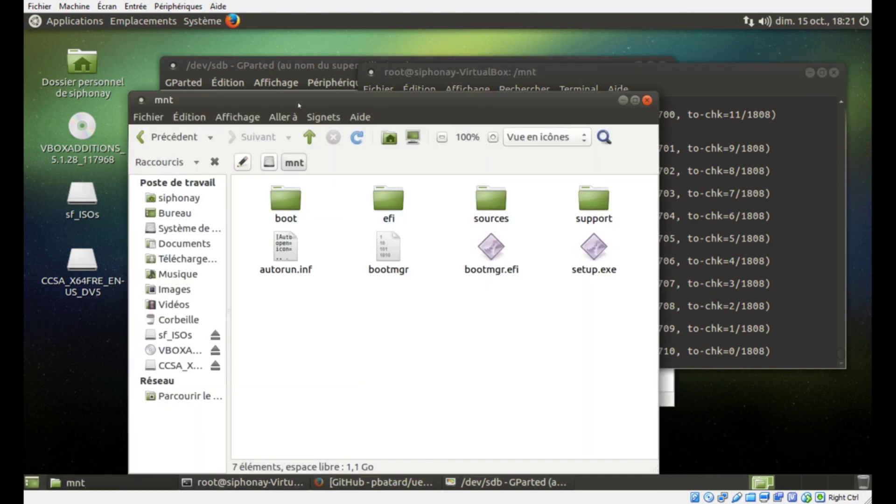
pyautogui.moveTo(298, 105); pyautogui.dragTo(285, 68)
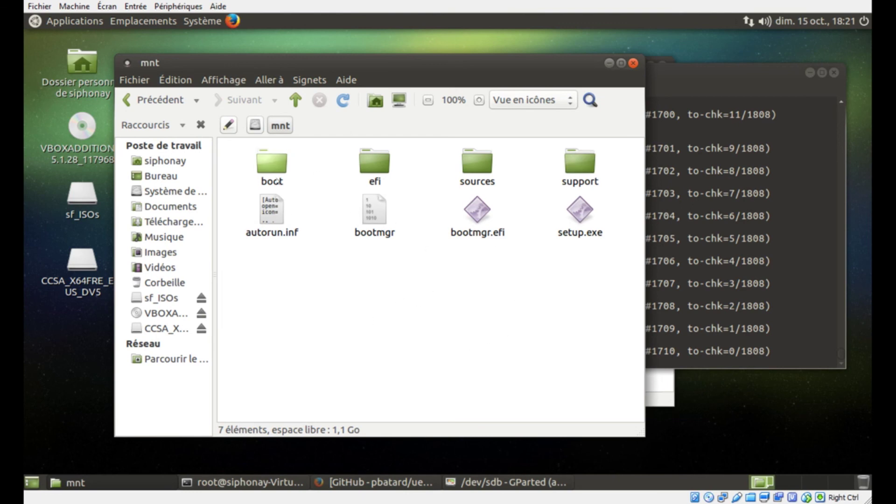
pyautogui.doubleClick(279, 168)
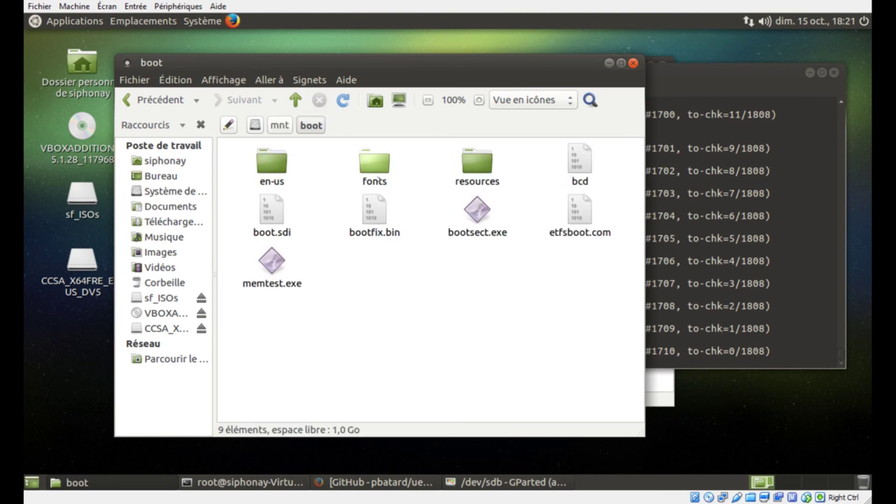
pyautogui.click(280, 125)
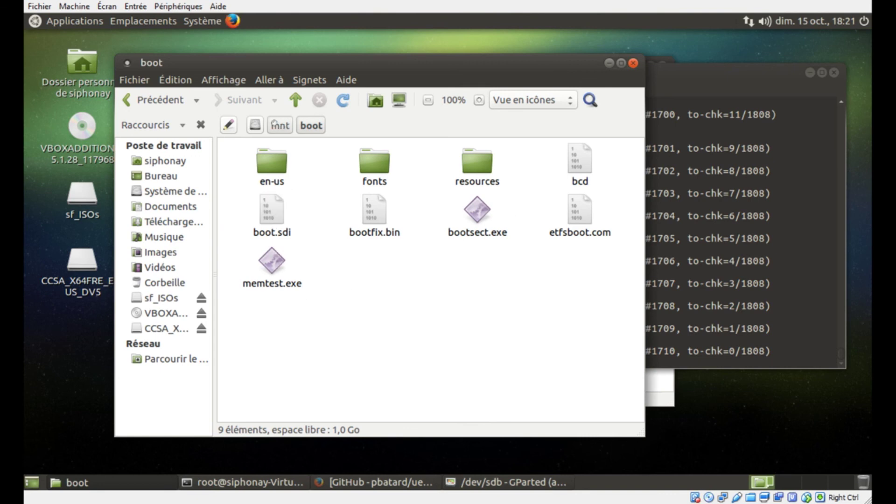
pyautogui.doubleClick(379, 168)
pyautogui.click(273, 172)
pyautogui.doubleClick(273, 172)
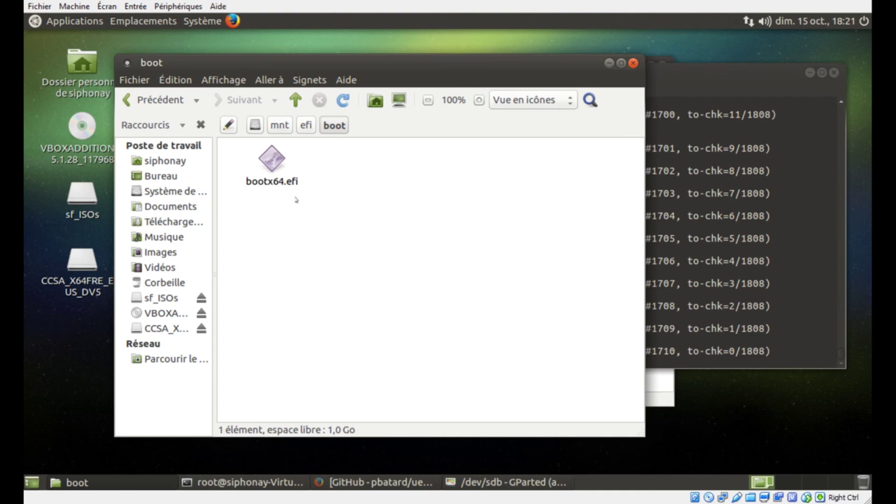
pyautogui.click(272, 168)
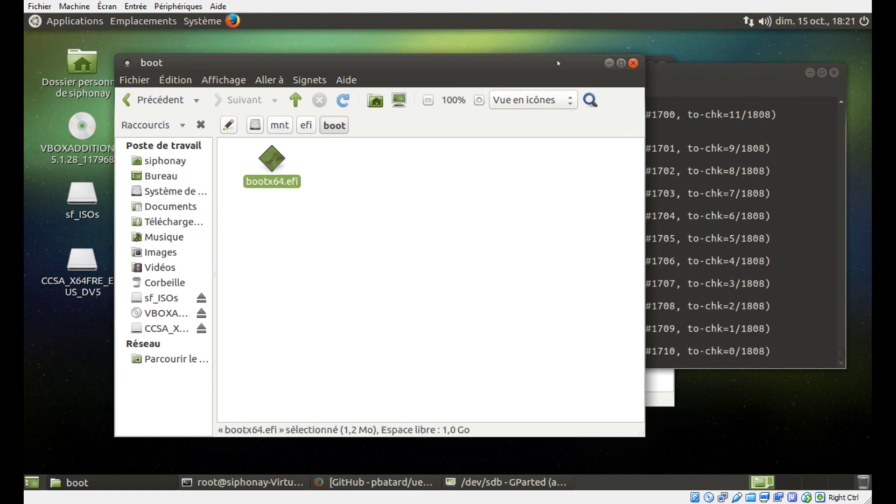
pyautogui.moveTo(558, 63); pyautogui.dragTo(537, 109)
pyautogui.click(303, 65)
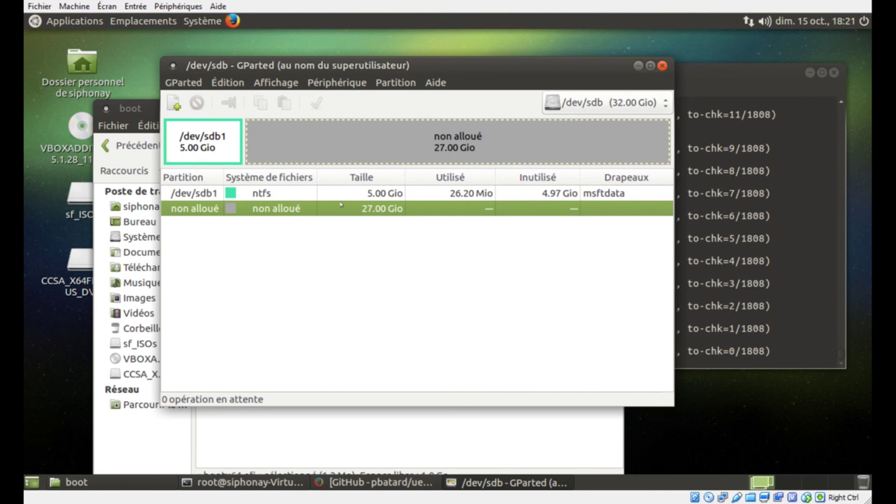
# Select /dev/sdb1 (5 GiB NTFS) and then the 27 GiB unallocated space in GParted.
pyautogui.click(219, 152)
pyautogui.moveTo(282, 62); pyautogui.dragTo(459, 62)
pyautogui.click(289, 250)
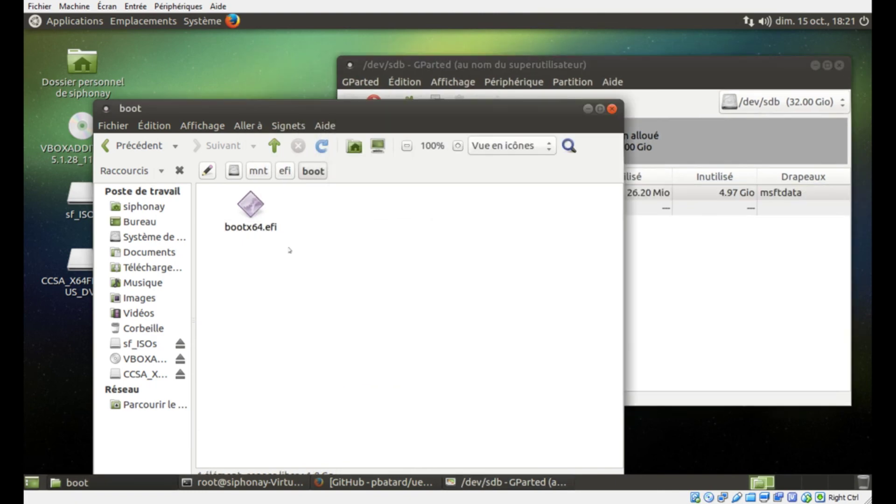
pyautogui.click(674, 217)
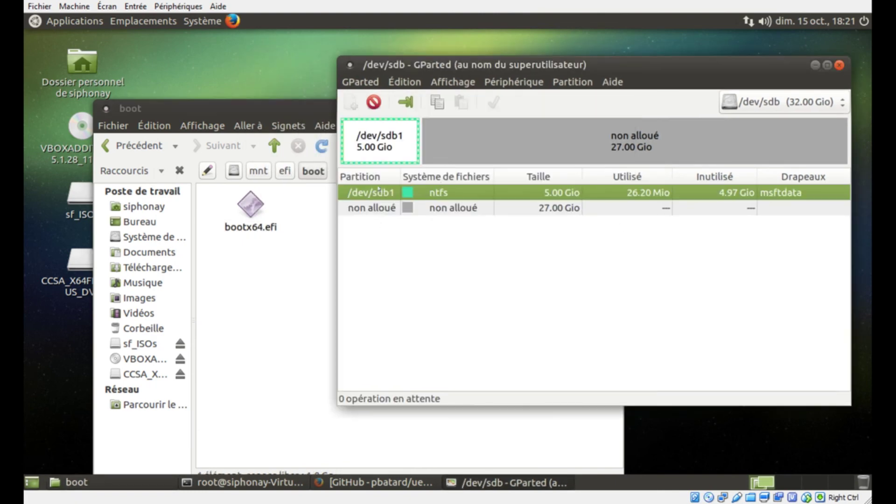
pyautogui.click(442, 156)
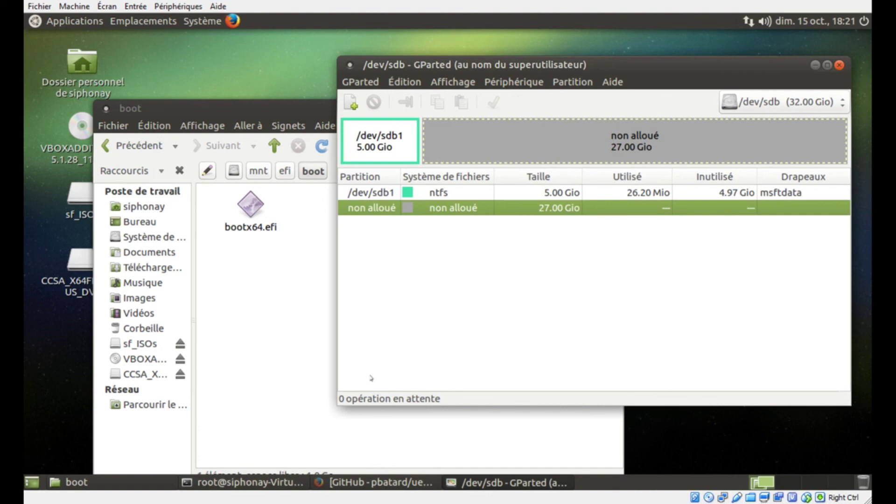
# Scroll the pbatard/uefi-ntfs README to 'Download and installation', closing the data-sharing bar.
pyautogui.click(355, 482)
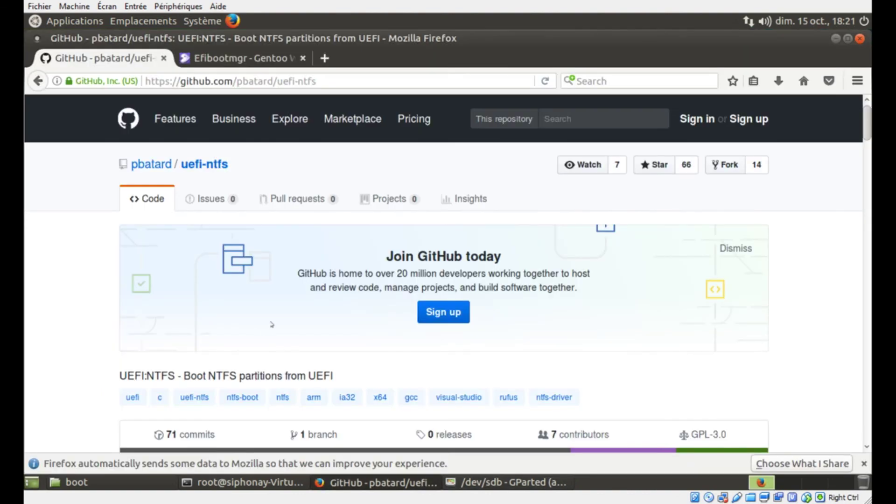
pyautogui.scroll(-5, 272, 324)
pyautogui.scroll(2, 175, 204)
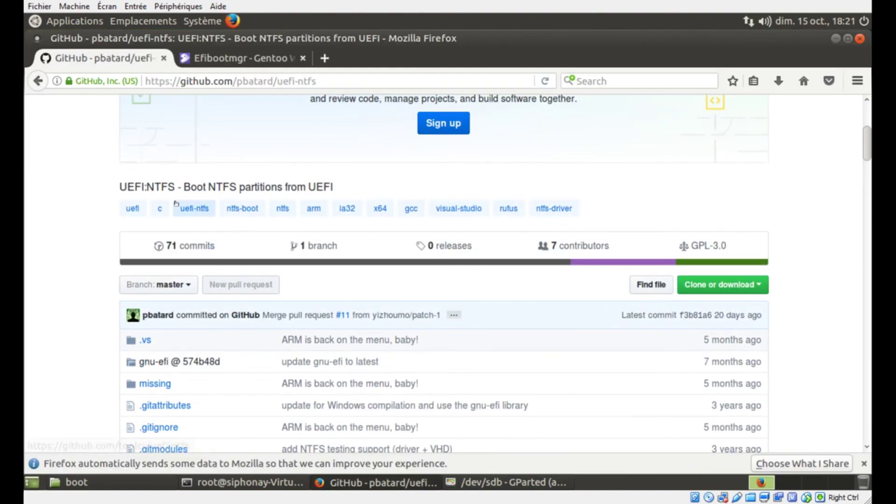
pyautogui.scroll(-10, 137, 217)
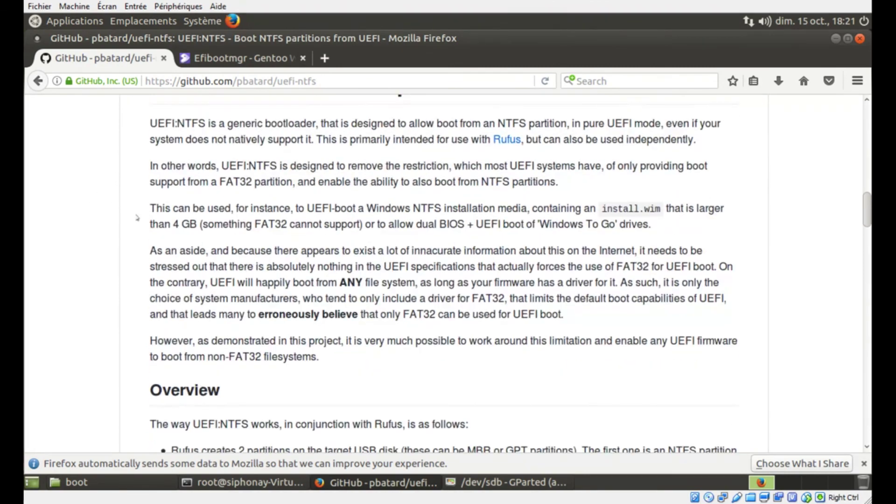
pyautogui.scroll(1, 137, 217)
pyautogui.scroll(4, 353, 261)
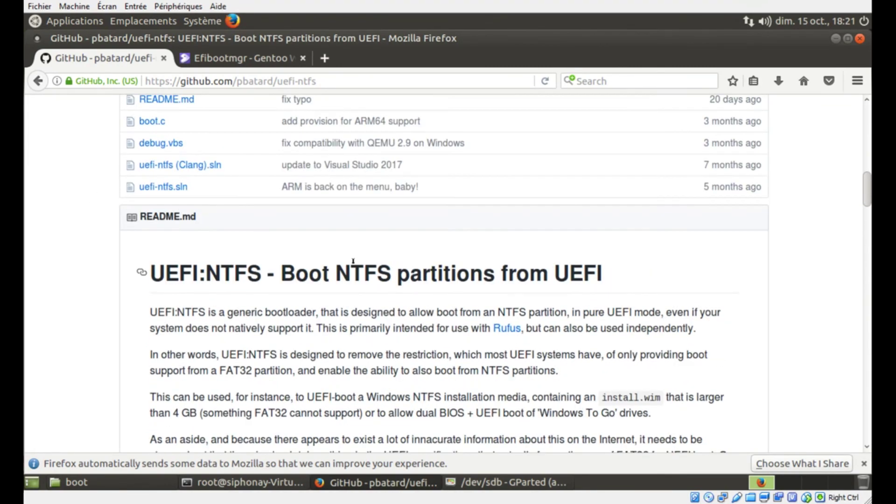
pyautogui.moveTo(334, 273); pyautogui.dragTo(431, 267)
pyautogui.scroll(-10, 586, 262)
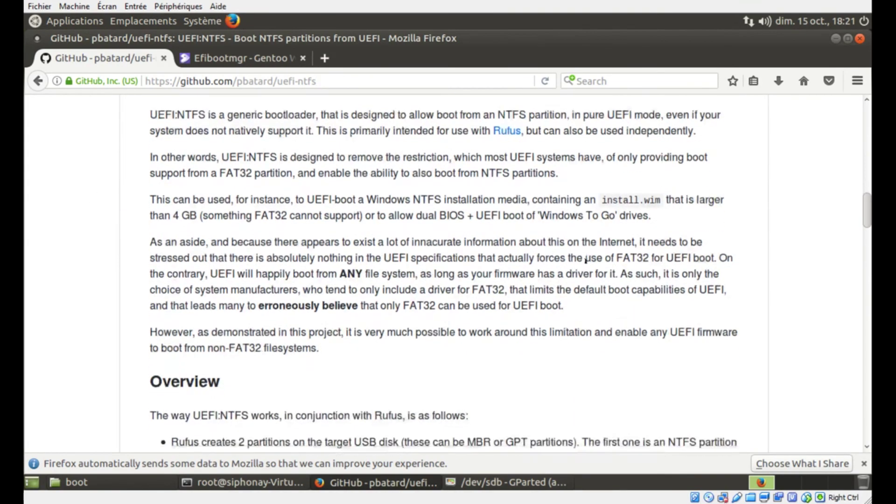
pyautogui.scroll(7, 558, 287)
pyautogui.scroll(10, 558, 288)
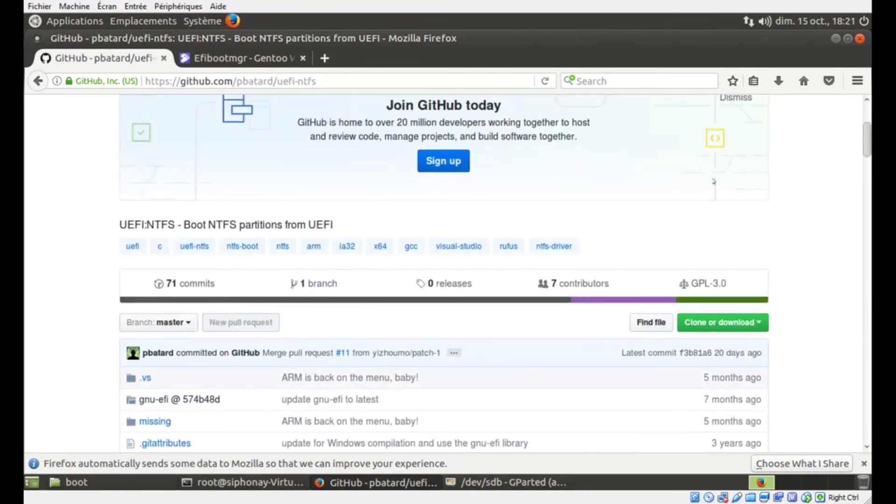
pyautogui.moveTo(865, 139); pyautogui.dragTo(858, 242)
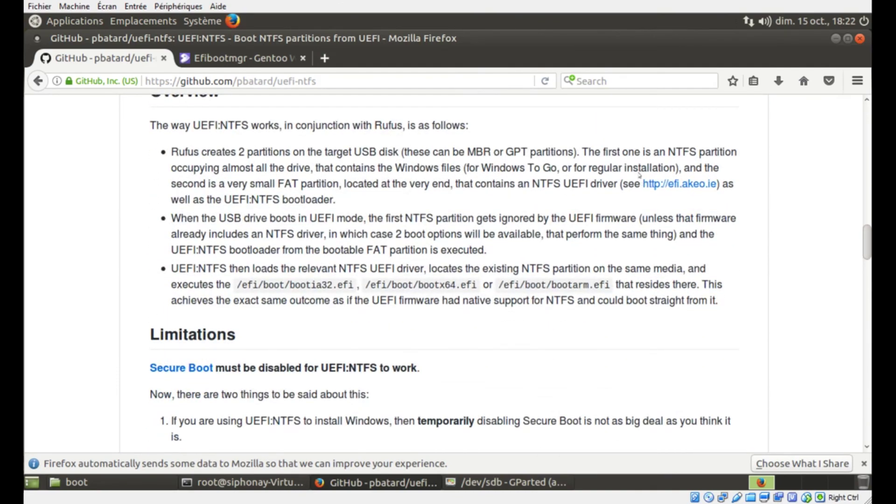
pyautogui.scroll(-3, 556, 219)
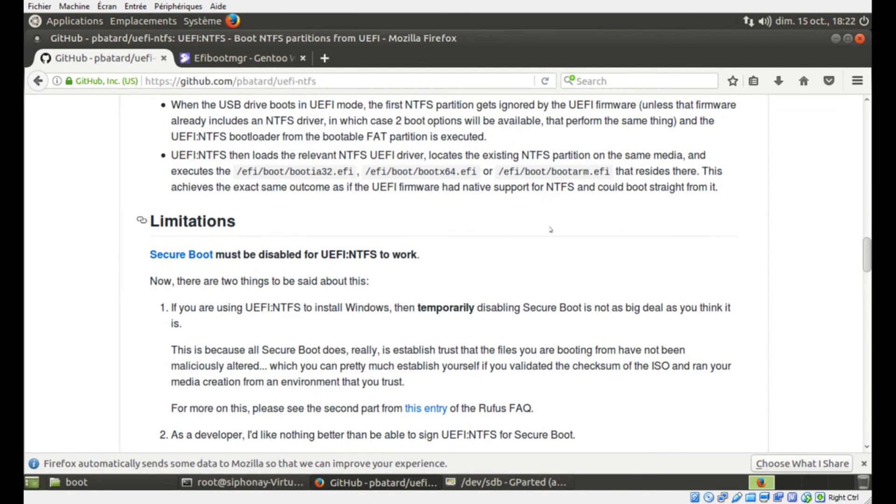
pyautogui.scroll(-4, 550, 230)
pyautogui.click(864, 464)
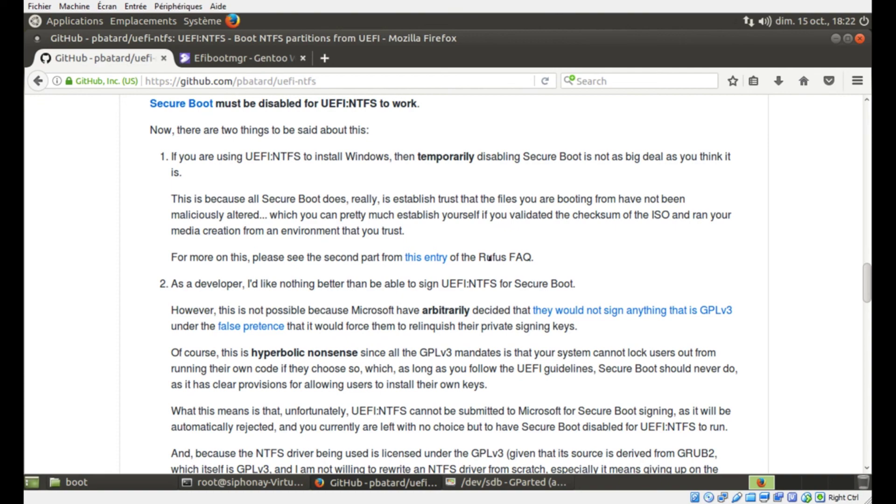
pyautogui.scroll(3, 489, 257)
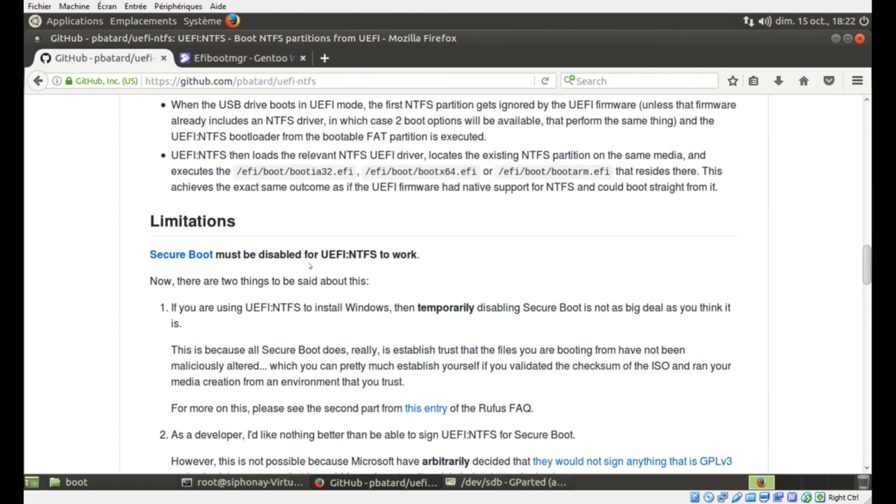
pyautogui.scroll(4, 311, 266)
pyautogui.scroll(-1, 402, 278)
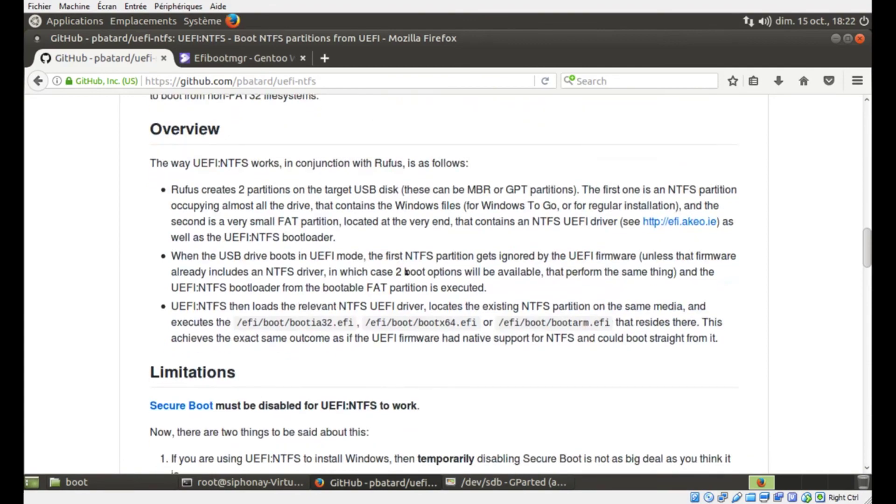
pyautogui.scroll(-5, 406, 272)
pyautogui.scroll(-1, 389, 264)
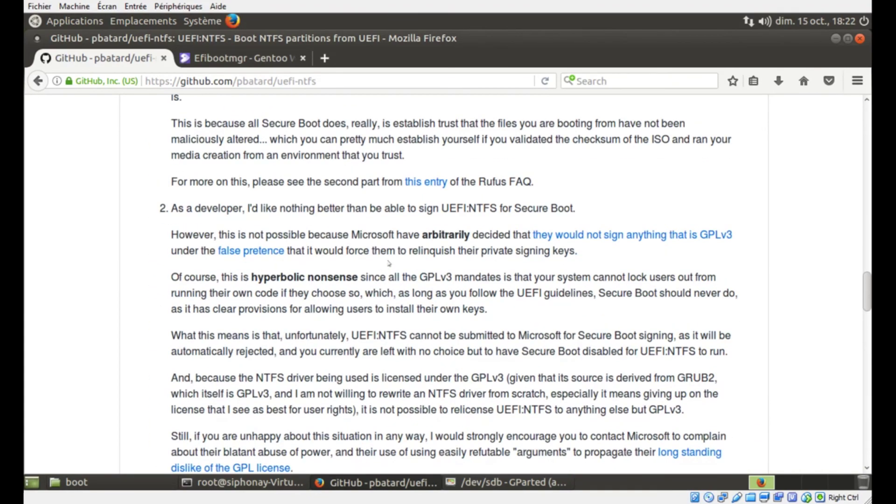
pyautogui.scroll(-9, 385, 253)
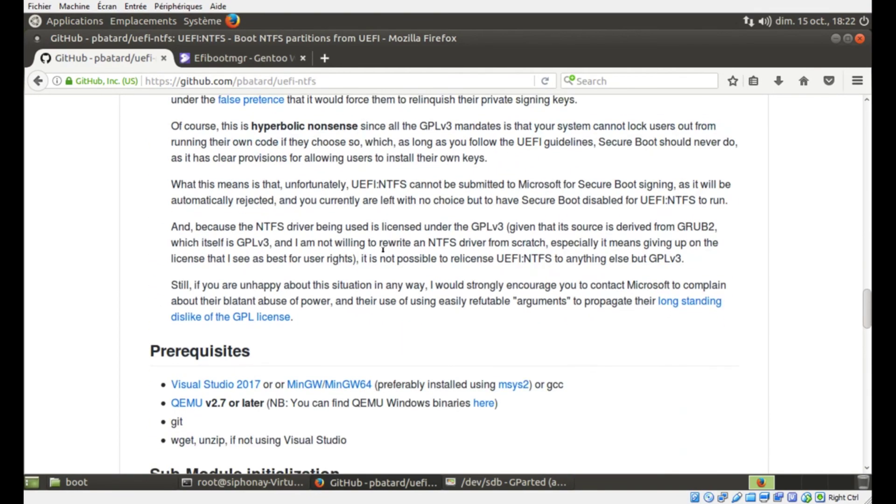
pyautogui.scroll(-4, 383, 250)
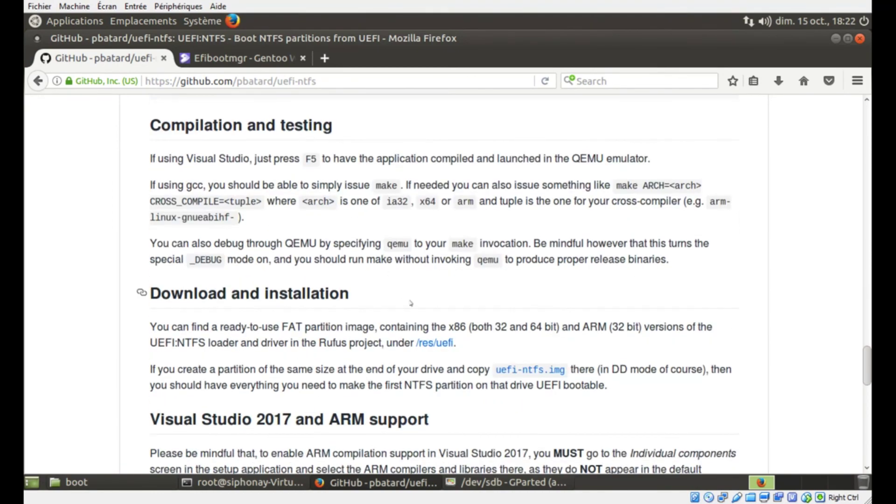
pyautogui.scroll(-2, 517, 359)
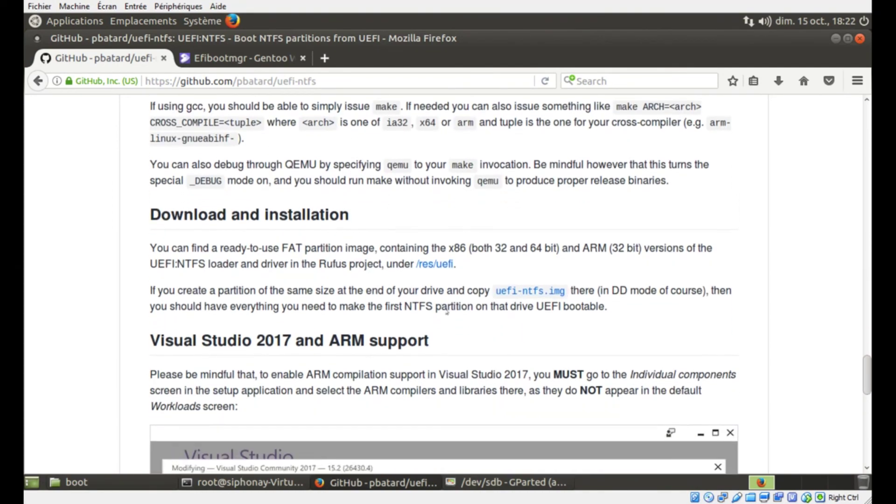
pyautogui.scroll(-1, 523, 303)
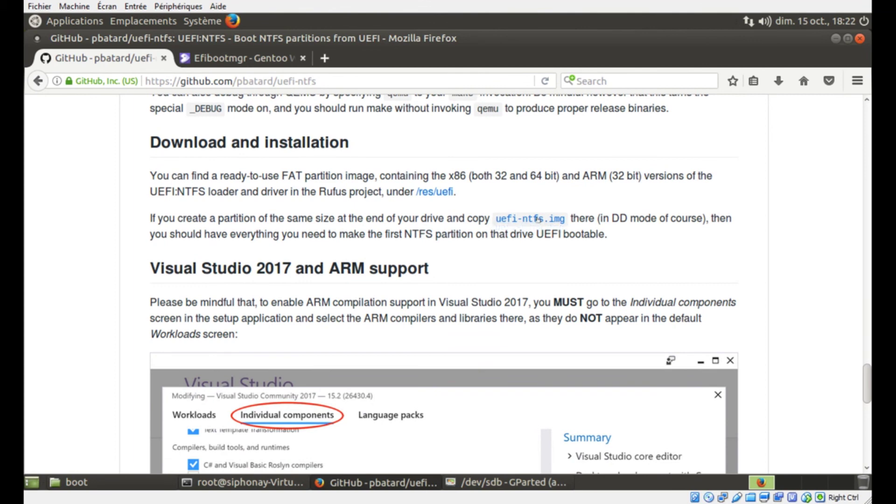
# Save uefi-ntfs.img and select it in the Téléchargements folder.
pyautogui.click(537, 222)
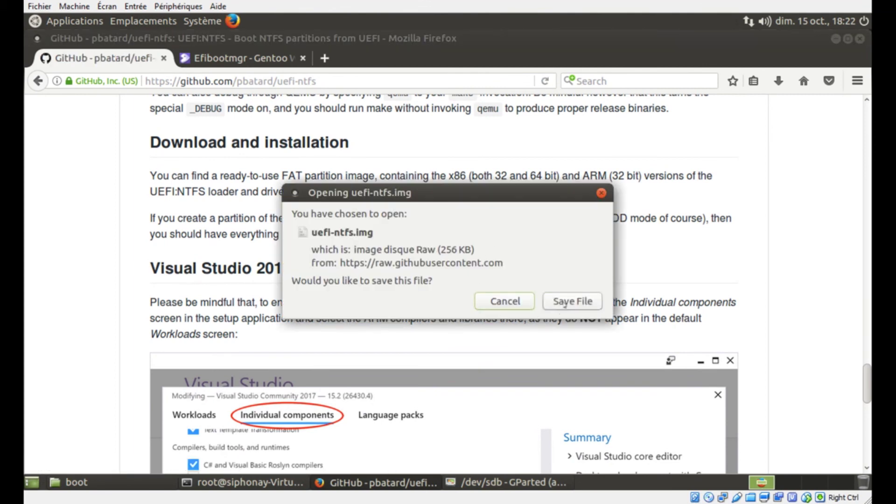
pyautogui.click(565, 302)
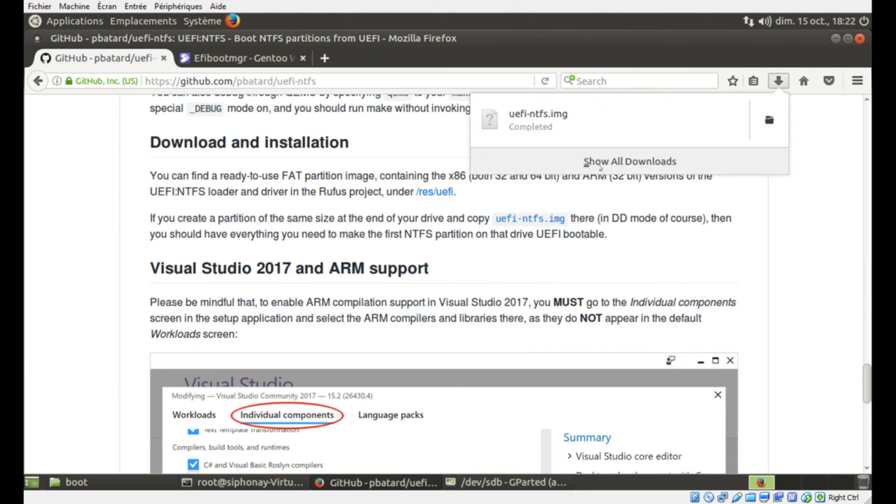
pyautogui.click(772, 114)
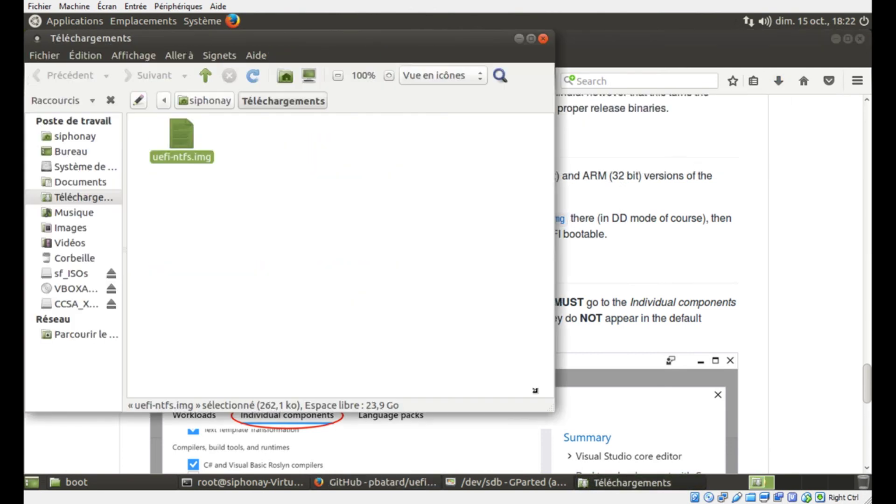
pyautogui.click(233, 174)
pyautogui.moveTo(208, 156); pyautogui.dragTo(258, 190)
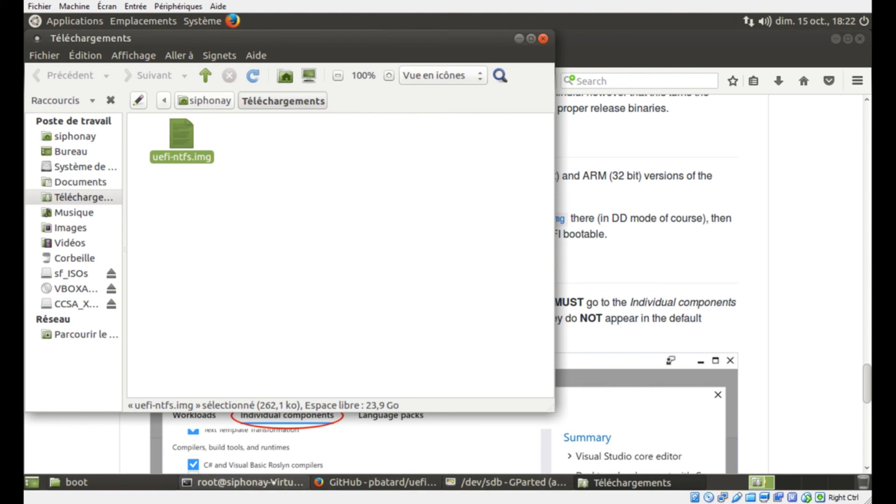
# Start a new fat32 partition in the free space after the NTFS partition, shrunk to 33 MiB.
pyautogui.click(507, 482)
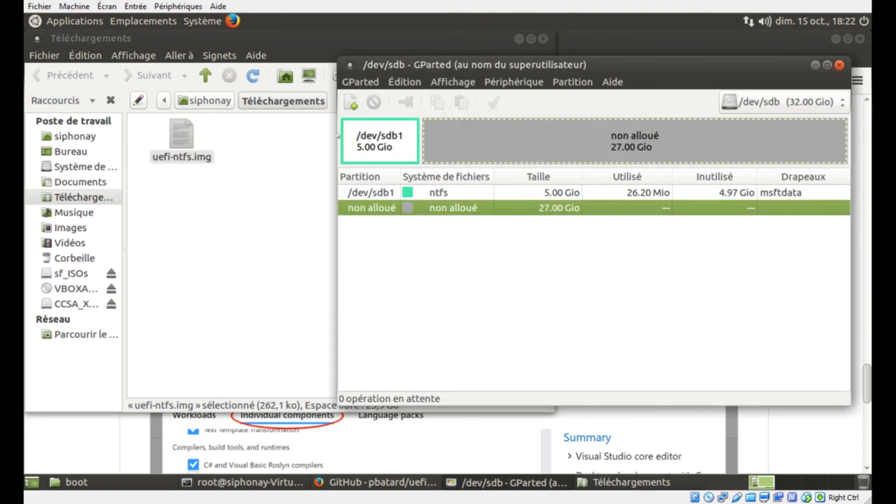
pyautogui.rightClick(456, 126)
pyautogui.click(487, 142)
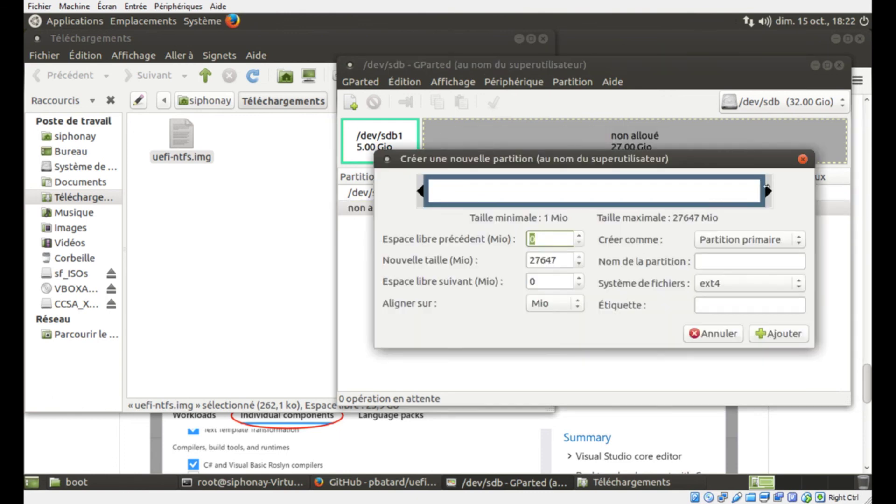
pyautogui.click(748, 276)
pyautogui.click(741, 332)
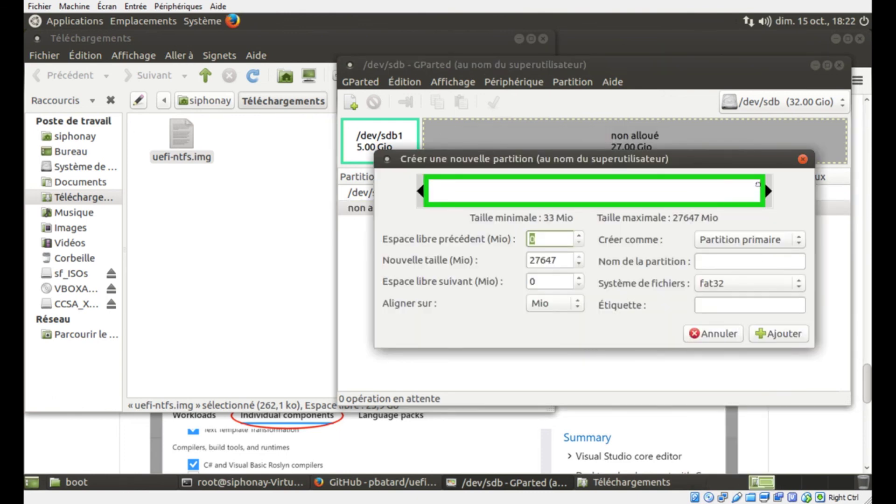
pyautogui.moveTo(765, 189); pyautogui.dragTo(359, 271)
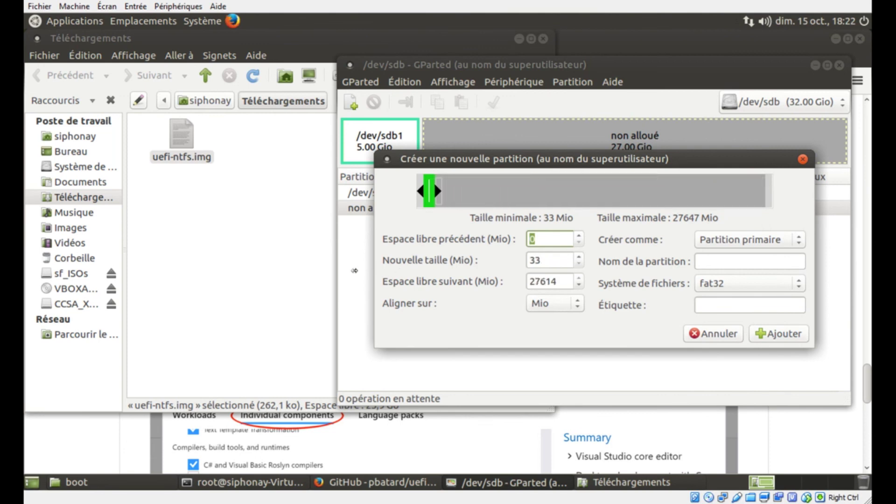
# Check uefi-ntfs.img in Téléchargements, confirm the 33 MiB size, and queue the fat32 partition.
pyautogui.click(226, 280)
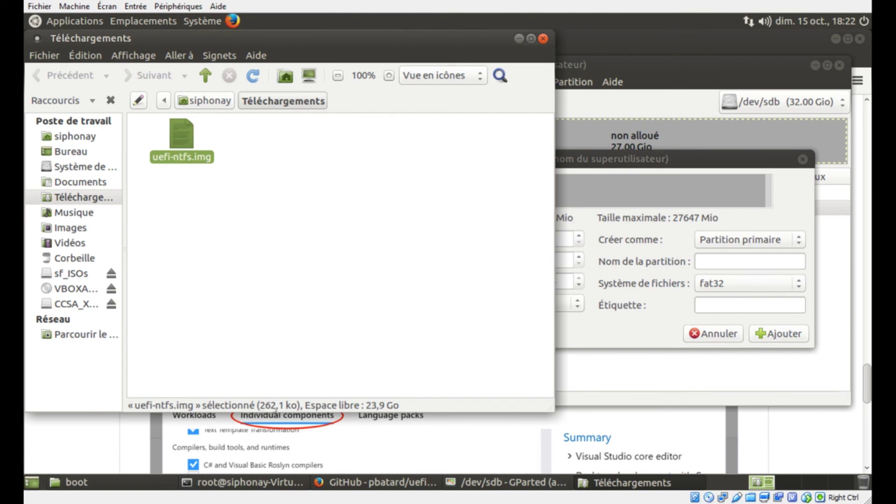
pyautogui.click(627, 322)
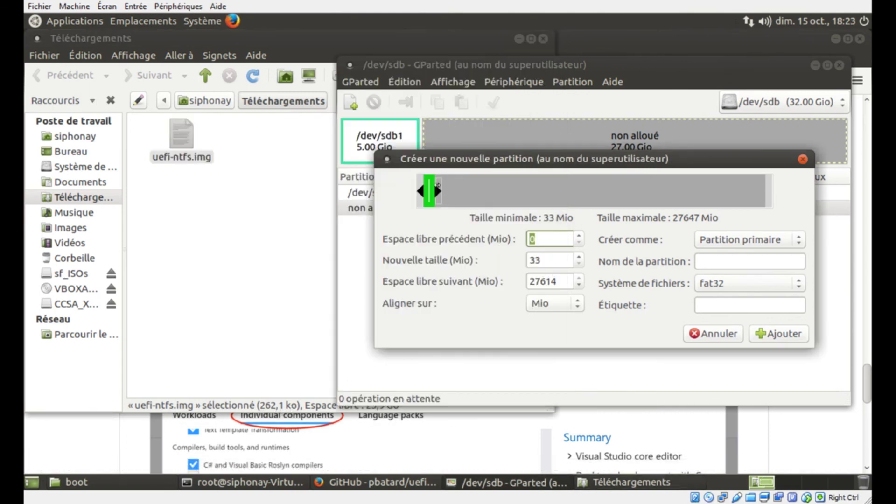
pyautogui.click(549, 259)
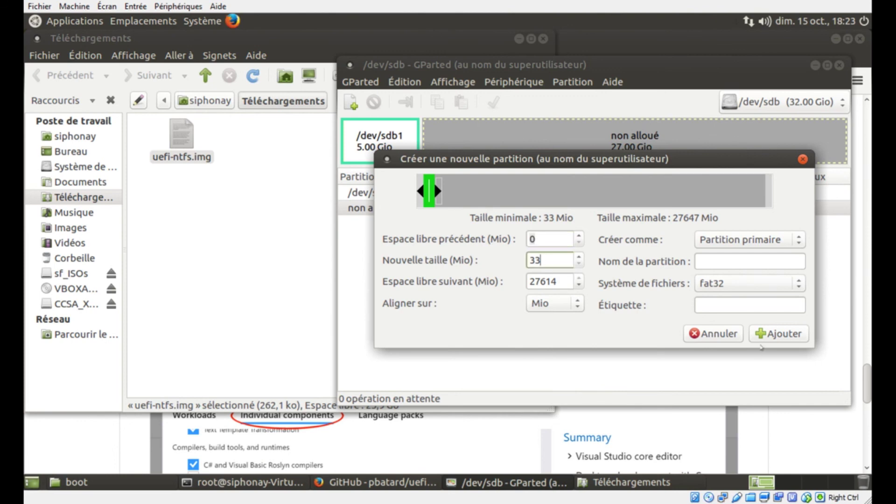
pyautogui.click(769, 335)
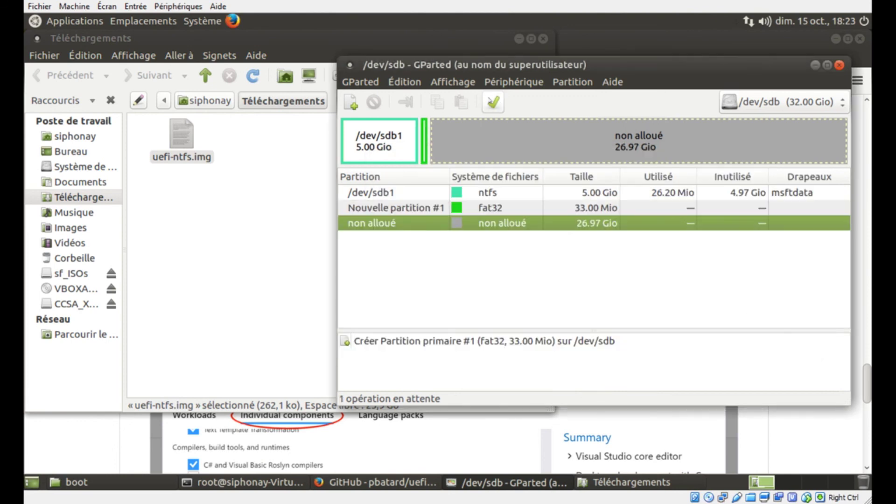
# Apply the pending operation to the disk and select the new /dev/sdb2 partition.
pyautogui.click(493, 102)
pyautogui.click(742, 299)
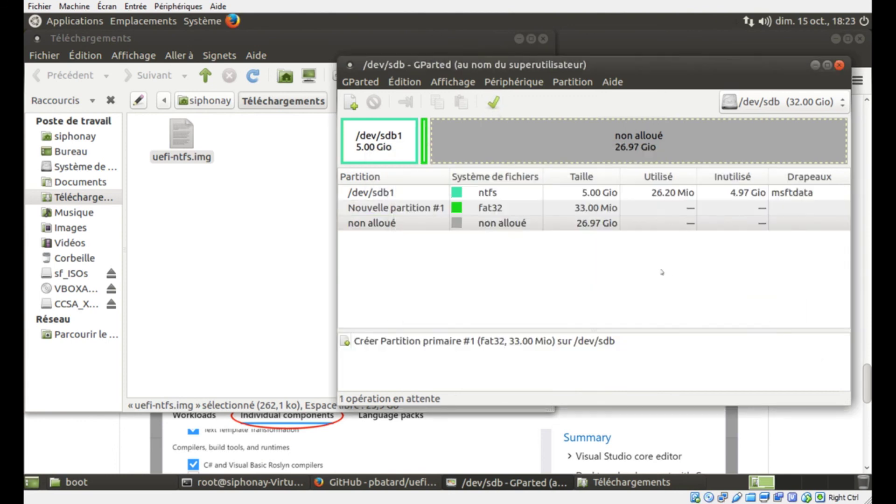
pyautogui.click(765, 345)
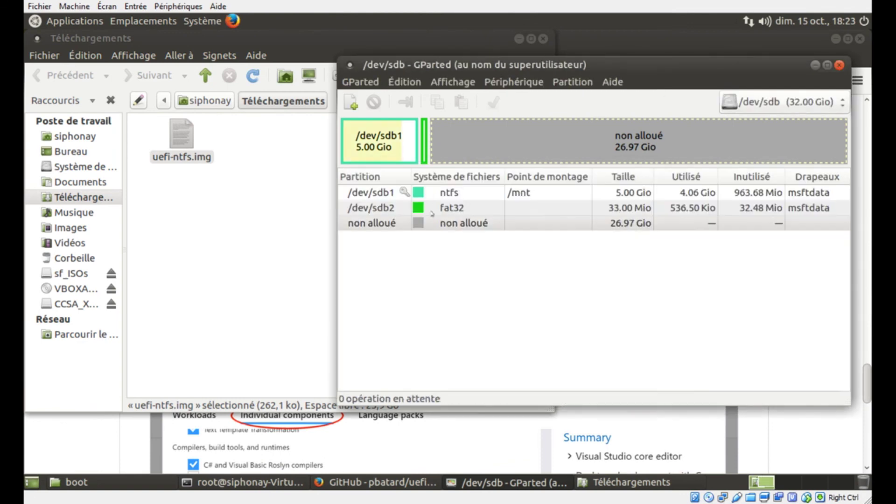
pyautogui.click(428, 211)
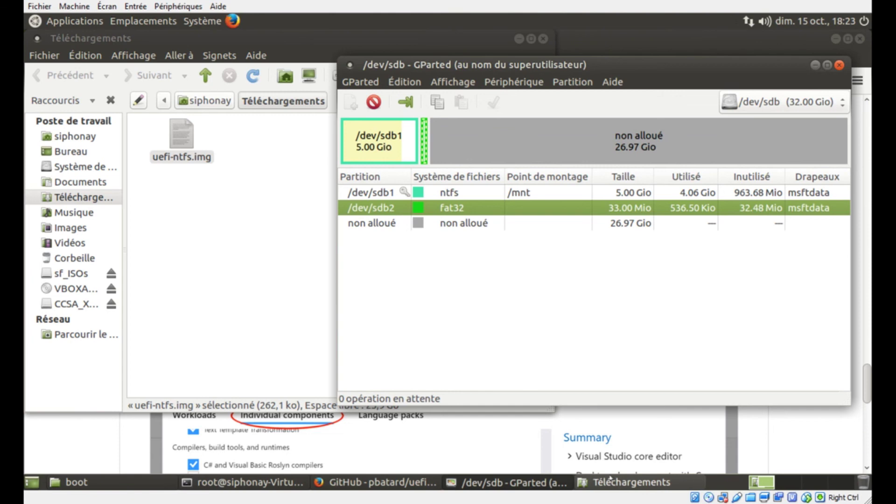
# In the root terminal, run dd to write Téléchargements/uefi-ntfs.img onto /dev/sdb2.
pyautogui.click(603, 481)
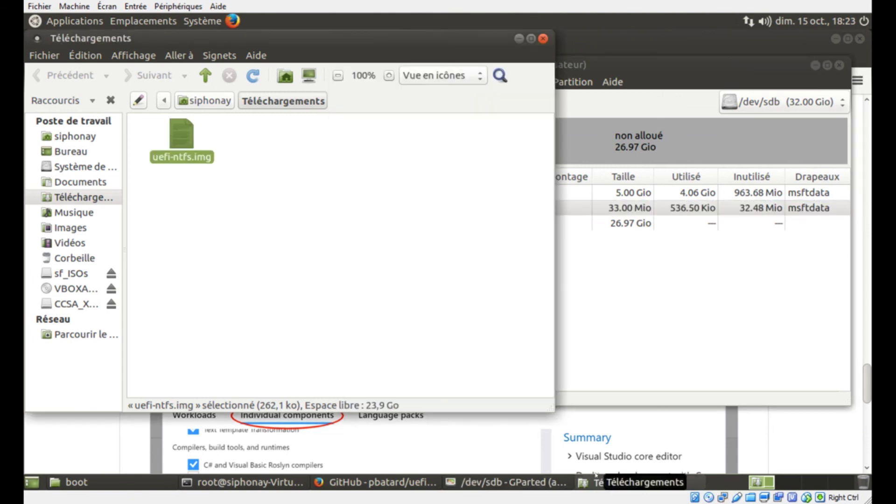
pyautogui.click(229, 482)
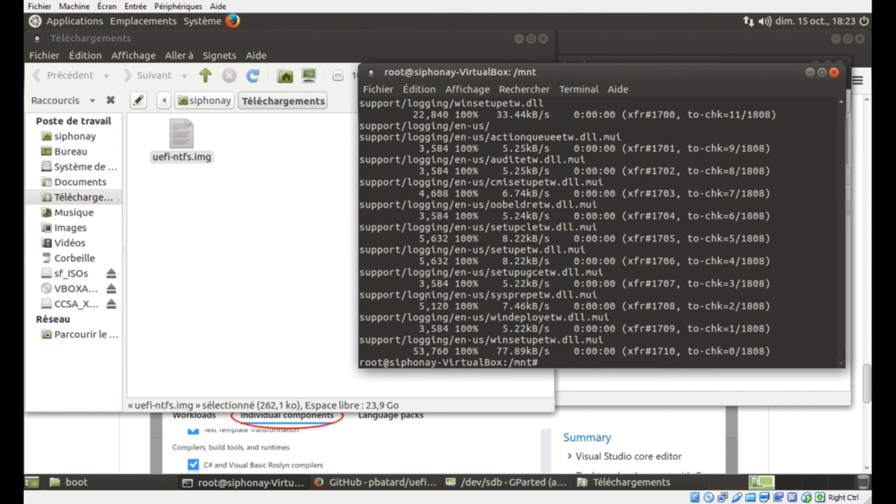
pyautogui.write('dd if=/home/si')
pyautogui.press('Tab')
pyautogui.write('T')
pyautogui.press('Tab')
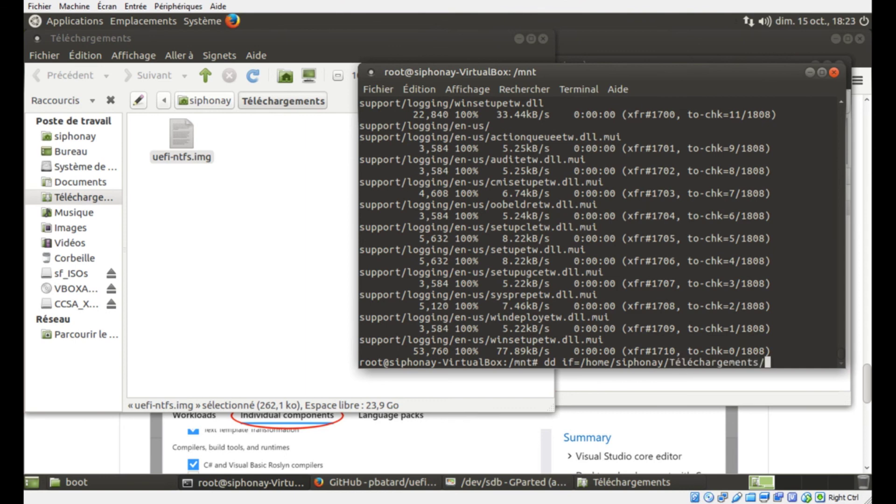
pyautogui.press('Tab')
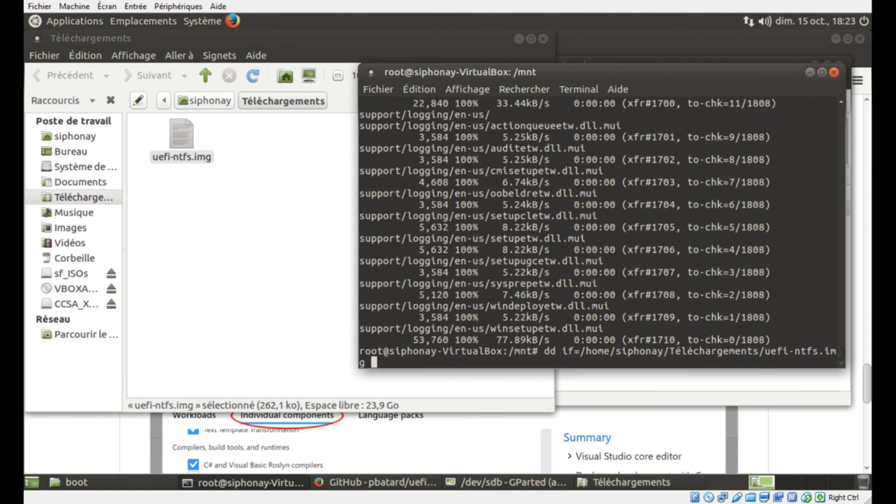
pyautogui.write('of=/dev/sdb')
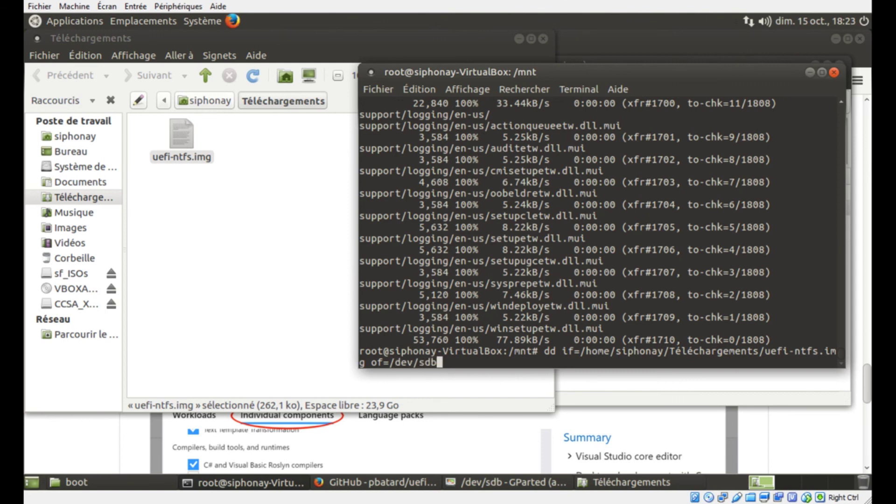
pyautogui.write('2')
pyautogui.press('Return')
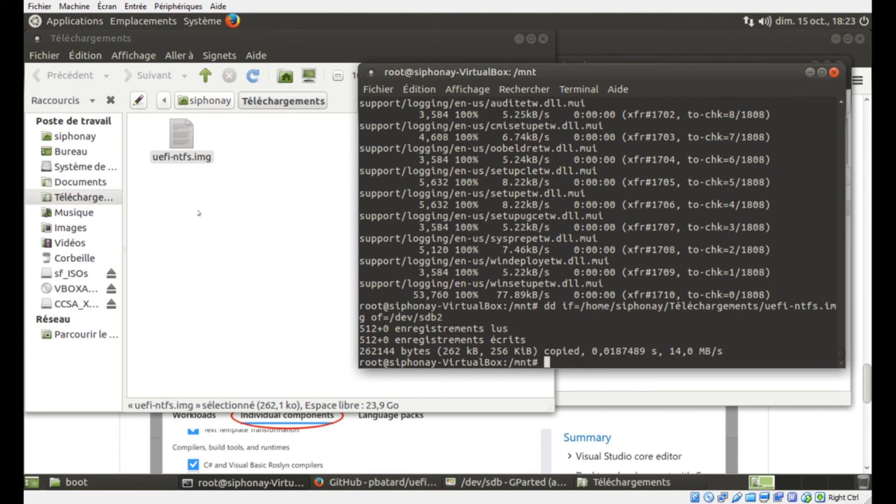
# Move up to the root directory and create a mnt2 folder.
pyautogui.moveTo(654, 285); pyautogui.dragTo(481, 254)
pyautogui.click(481, 255)
pyautogui.write('mkd')
pyautogui.write('ir')
pyautogui.press('BackSpace')
pyautogui.press('BackSpace')
pyautogui.press('BackSpace')
pyautogui.press('BackSpace')
pyautogui.press('BackSpace')
pyautogui.write('cd ..')
pyautogui.press('Return')
pyautogui.write('mkd')
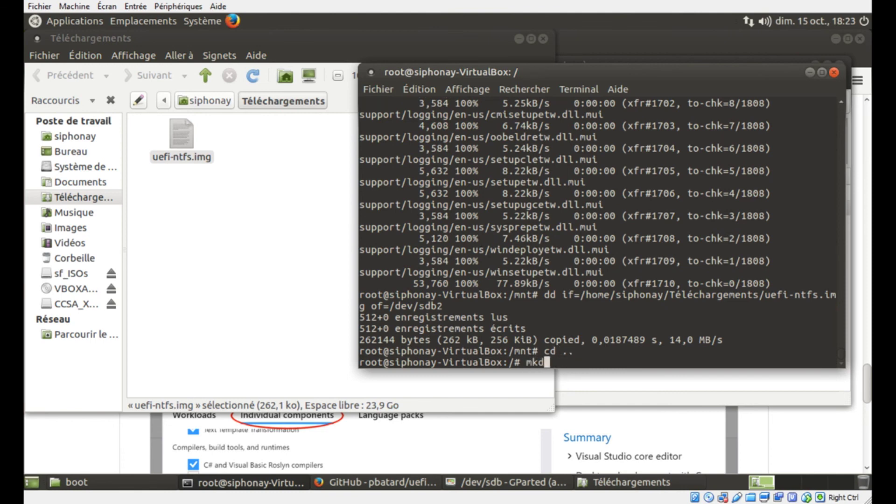
pyautogui.write('ir mnt2')
pyautogui.press('Return')
# Mount /dev/sdb2 on /mnt2.
pyautogui.write('mount /dev/')
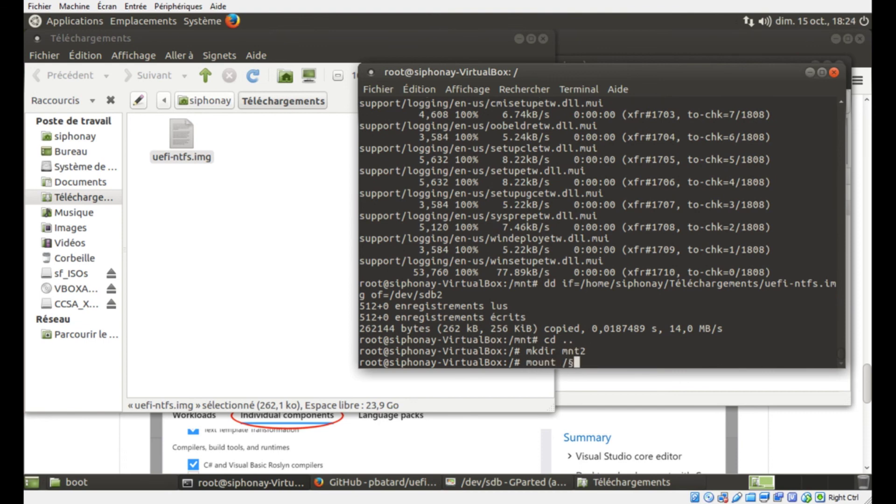
pyautogui.write('sda')
pyautogui.press('BackSpace')
pyautogui.write('b2 /m')
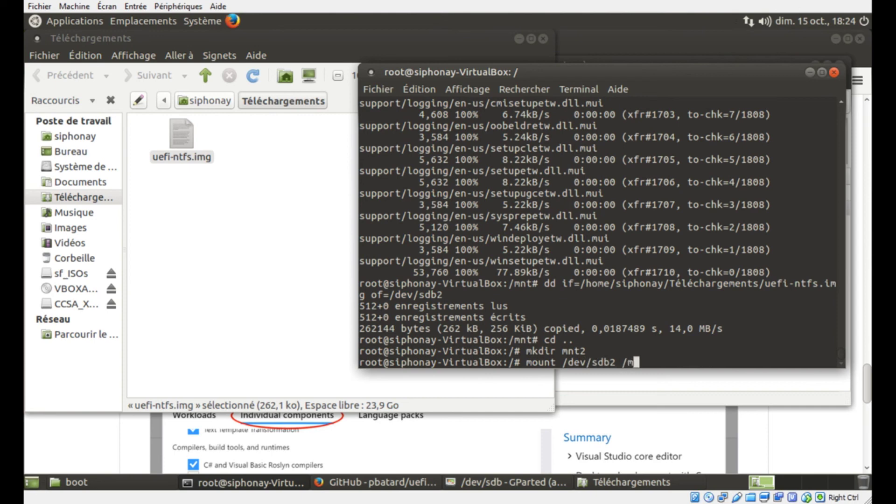
pyautogui.press('Tab')
pyautogui.press('Tab')
pyautogui.write('nt')
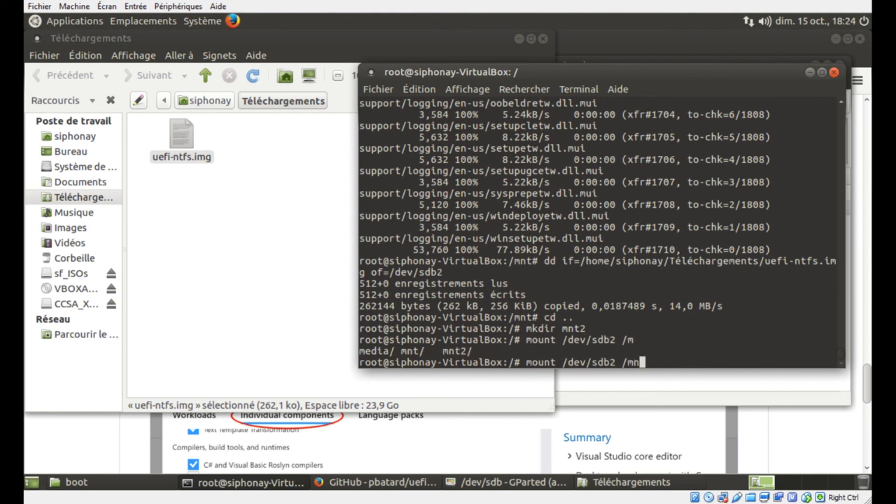
pyautogui.write('2')
pyautogui.press('Return')
# Enter /mnt2 and list the mounted partition's contents.
pyautogui.write('cd m')
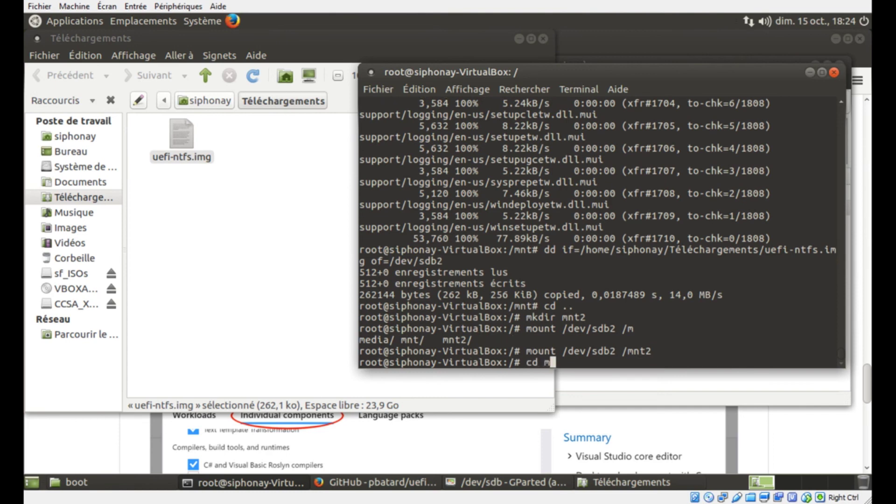
pyautogui.write('n2')
pyautogui.press('Return')
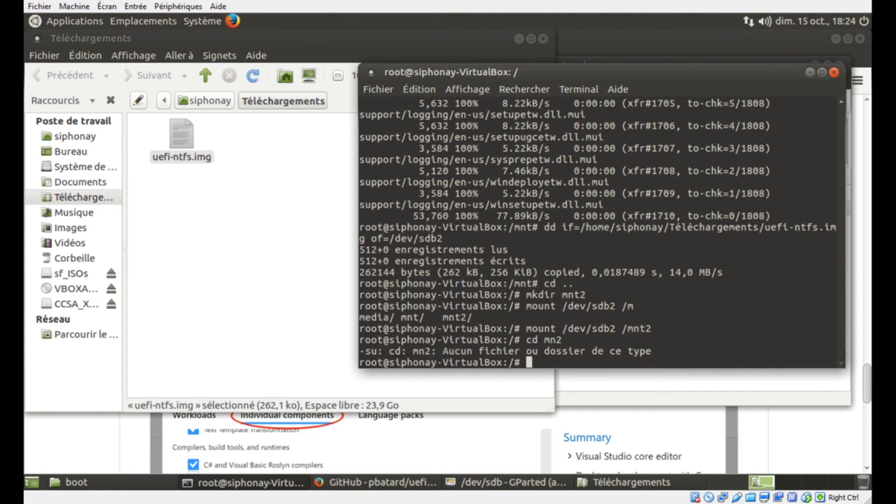
pyautogui.write('cd mnt2')
pyautogui.press('Return')
pyautogui.write('ls')
pyautogui.press('Return')
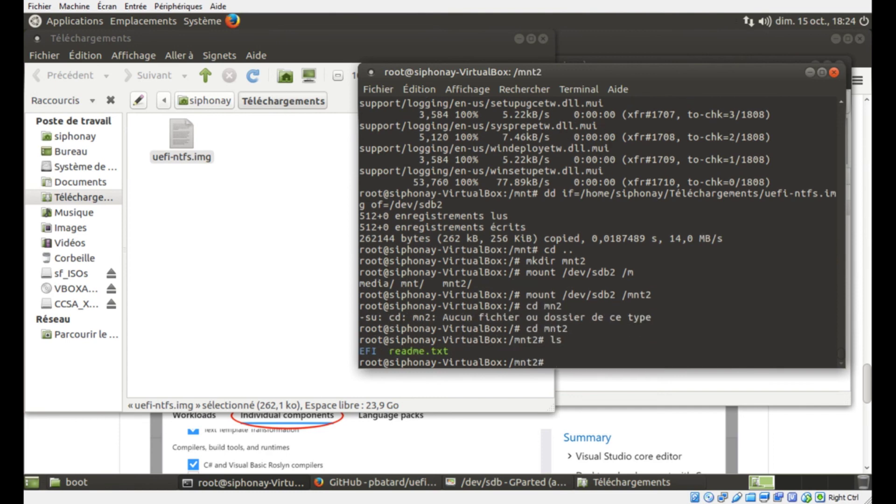
# Enter EFI/Boot, list bootarm.efi, bootia32.efi and bootx64.efi, and select the bootx64.efi name.
pyautogui.write('cd EF')
pyautogui.press('Tab')
pyautogui.write('Bo')
pyautogui.press('Tab')
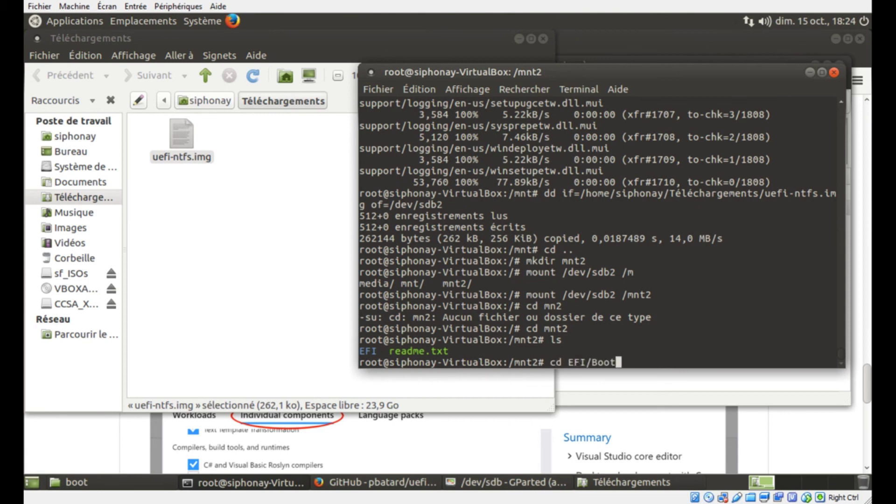
pyautogui.press('Return')
pyautogui.write('ls')
pyautogui.press('Return')
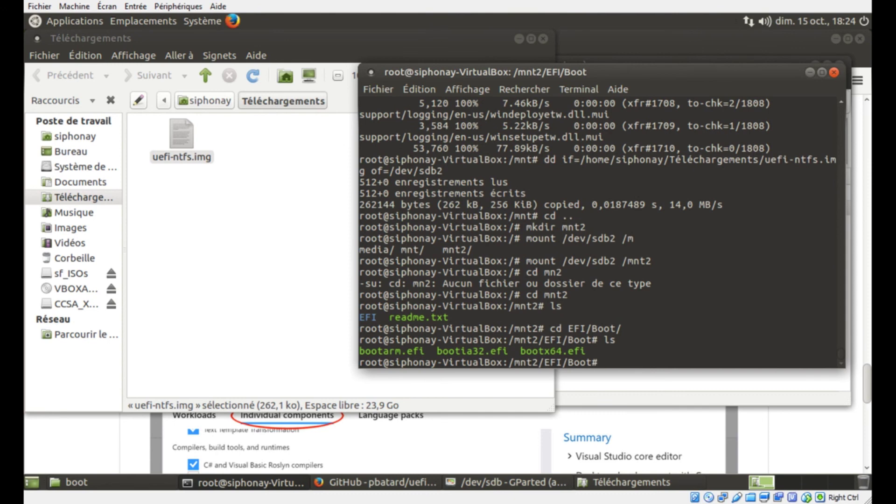
pyautogui.moveTo(835, 351); pyautogui.dragTo(520, 351)
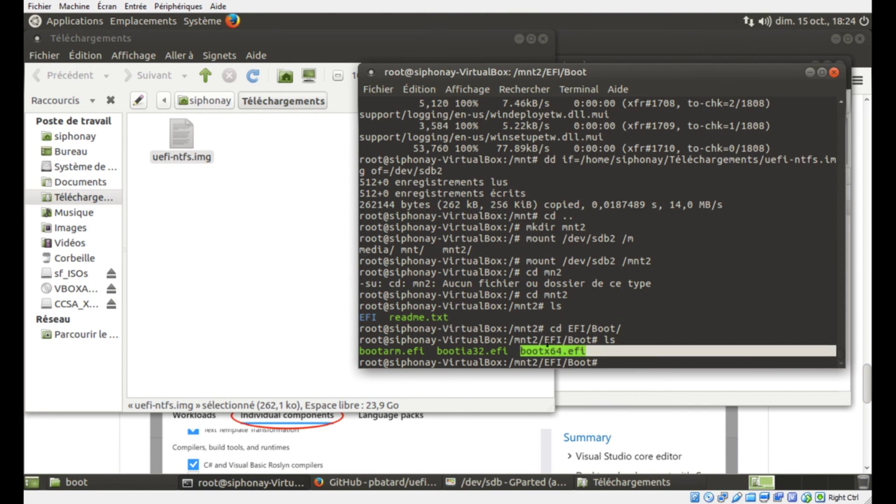
pyautogui.click(519, 350)
pyautogui.moveTo(518, 351); pyautogui.dragTo(586, 351)
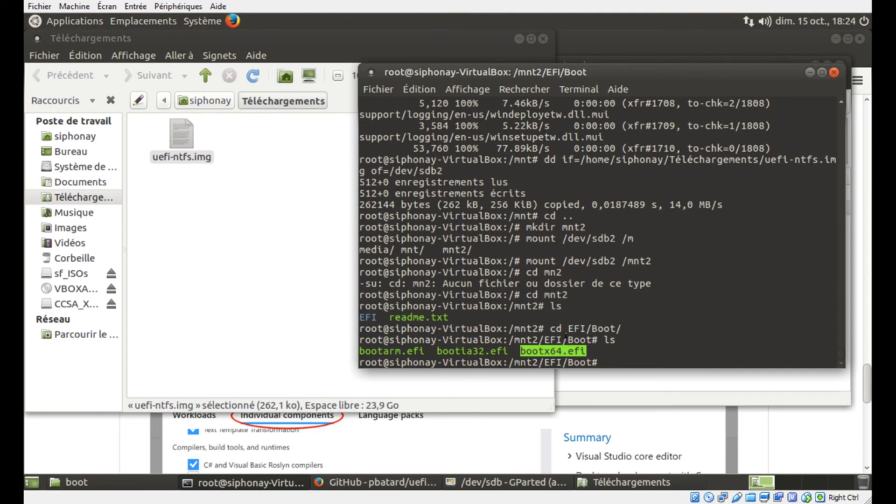
# Scroll the Gentoo Wiki Efibootmgr page to 'Creating a boot entry' and place the root terminal beside it.
pyautogui.click(791, 430)
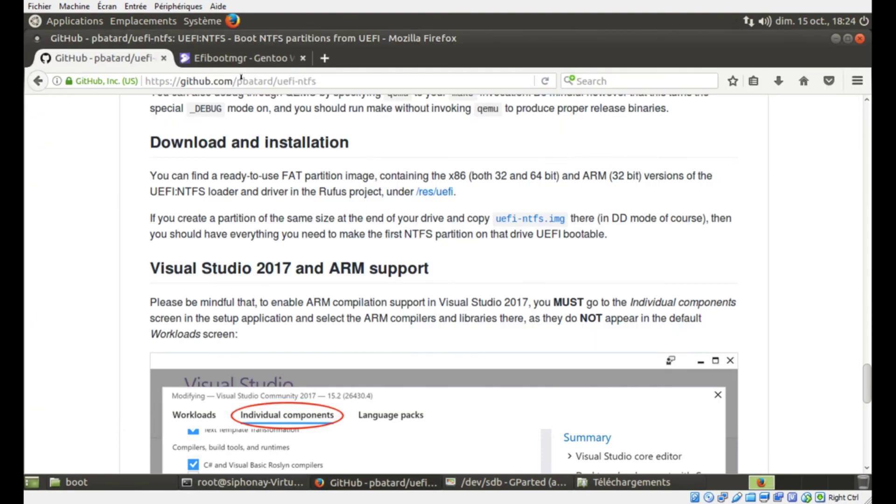
pyautogui.click(214, 59)
pyautogui.scroll(3, 241, 222)
pyautogui.scroll(5, 241, 223)
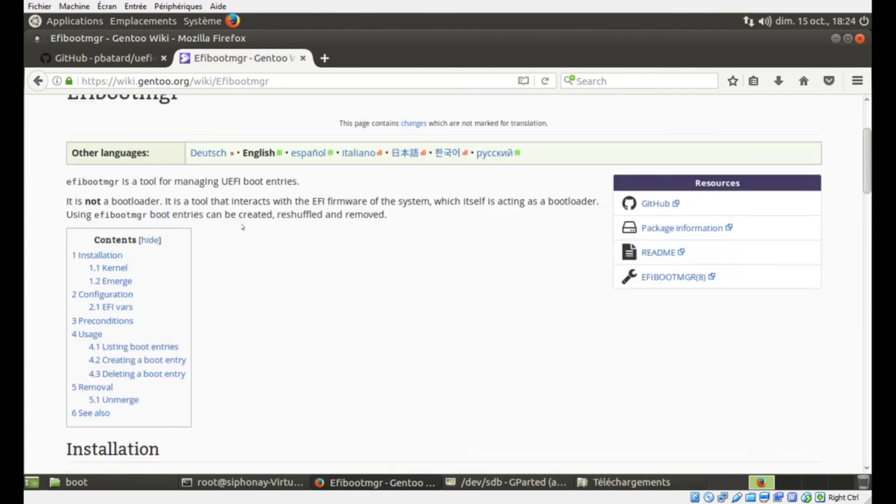
pyautogui.scroll(-8, 241, 222)
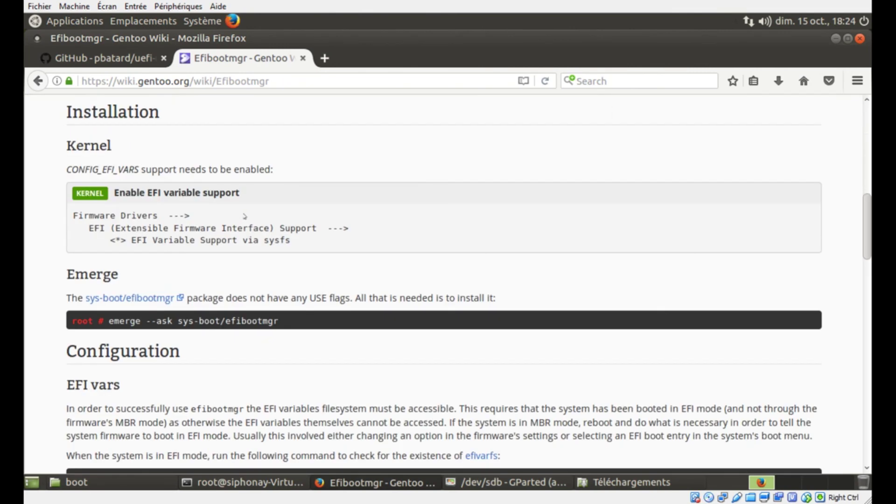
pyautogui.scroll(-3, 245, 219)
pyautogui.scroll(-3, 342, 310)
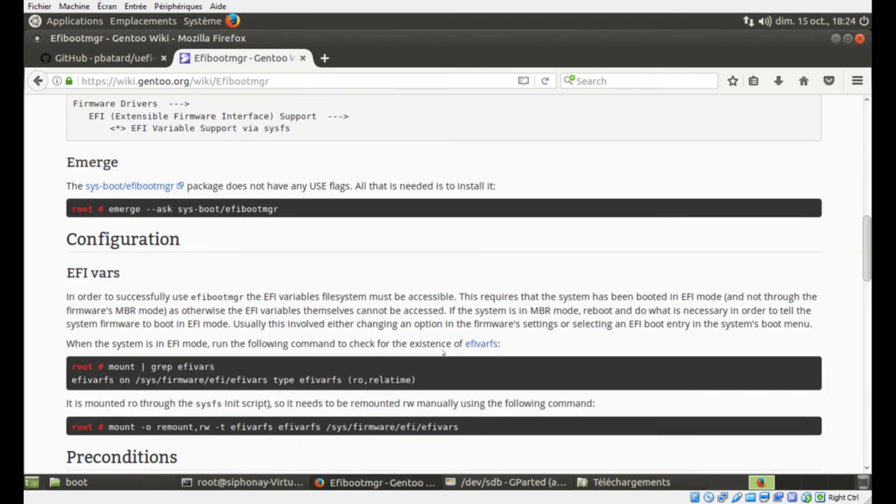
pyautogui.click(206, 482)
pyautogui.scroll(-2, 203, 464)
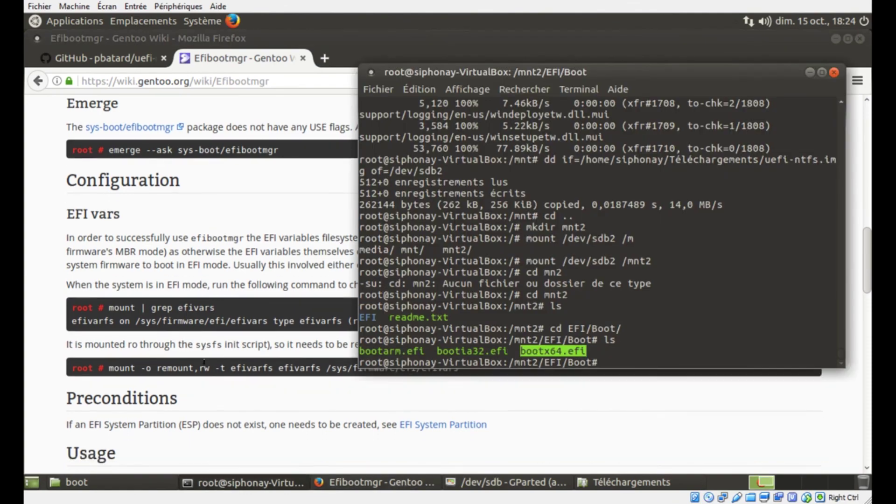
pyautogui.moveTo(442, 63); pyautogui.dragTo(589, 77)
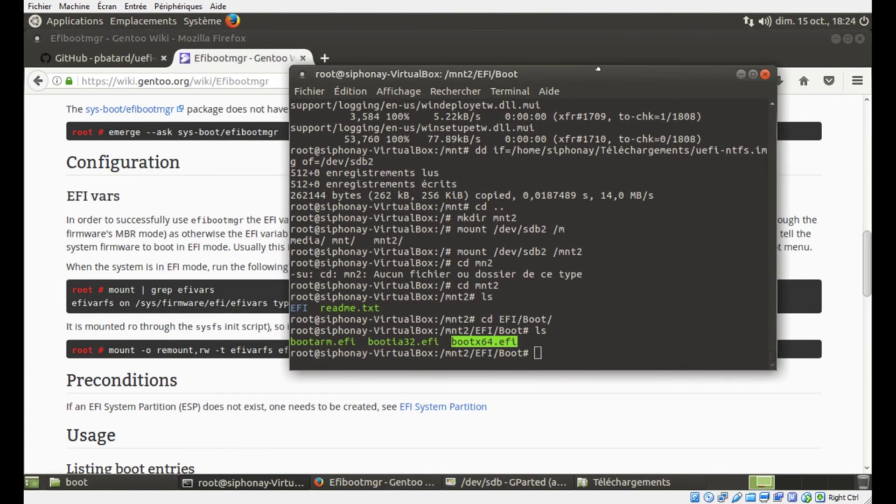
pyautogui.scroll(-9, 190, 294)
pyautogui.scroll(-7, 189, 294)
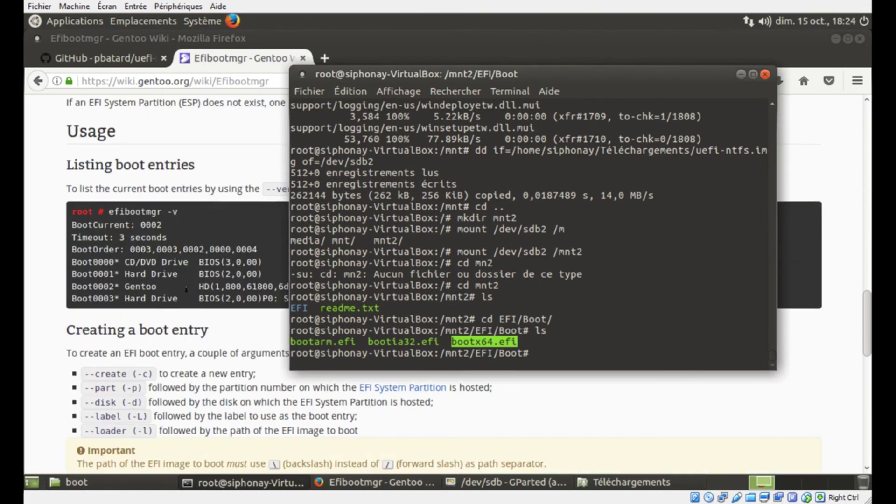
# Create the 'Windows 10 Installation' boot entry for \EFI\Boot\bootx64.efi on /dev/sdb partition 2 with efibootmgr.
pyautogui.write('efibootmgr ')
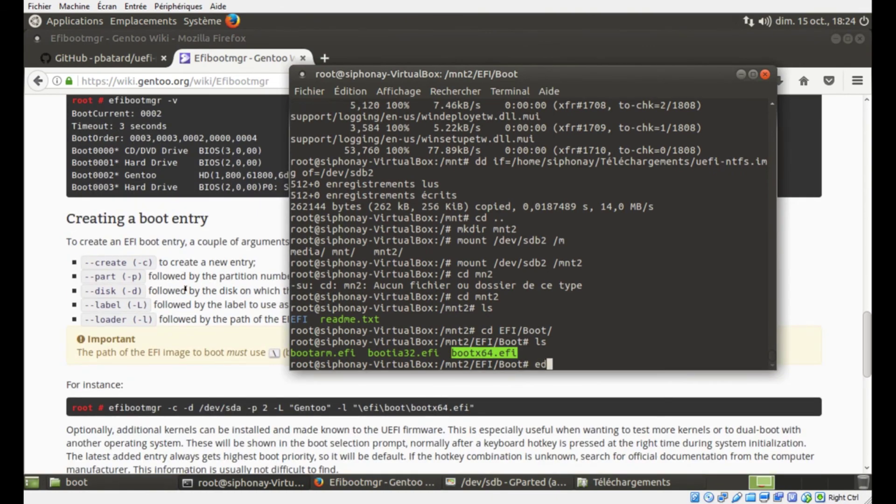
pyautogui.write('-')
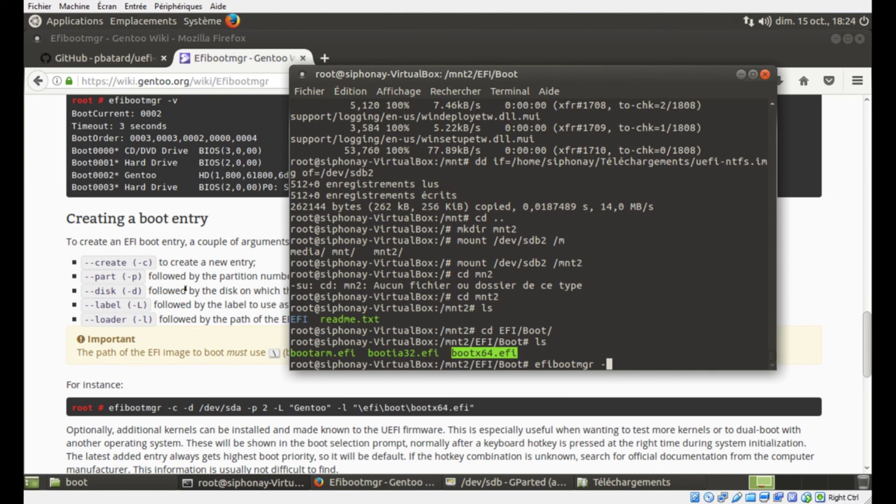
pyautogui.write('c -d /dev/sdb -p ')
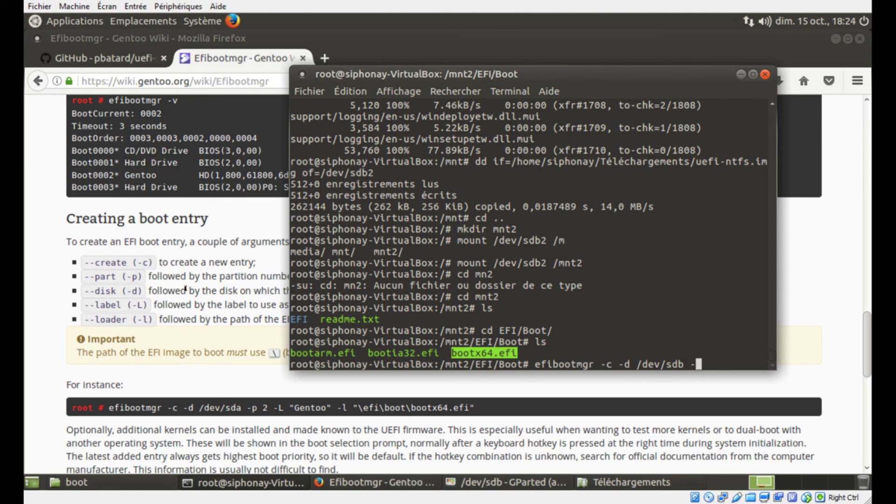
pyautogui.write('2 -L "Windows 10 ')
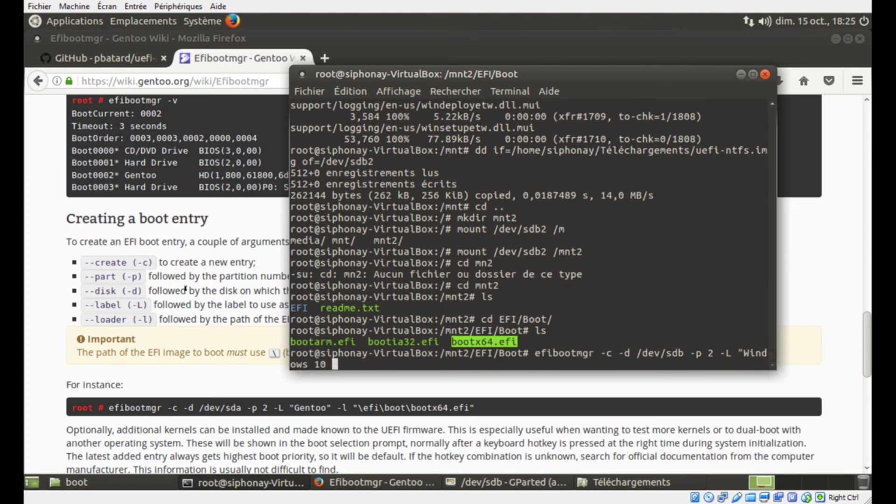
pyautogui.write('Installatio')
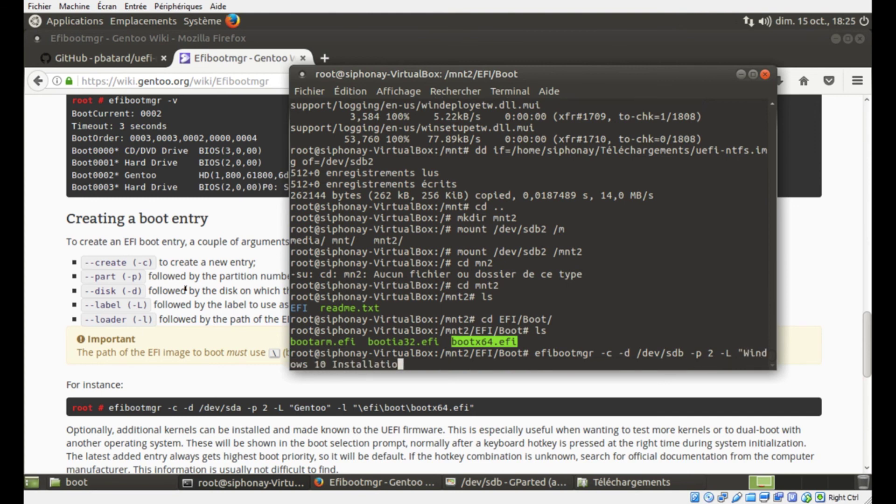
pyautogui.write('n" -l "\\EFI\\')
pyautogui.press('Left')
pyautogui.press('Left')
pyautogui.press('Left')
pyautogui.press('Left')
pyautogui.press('Right')
pyautogui.press('Right')
pyautogui.press('Right')
pyautogui.press('Right')
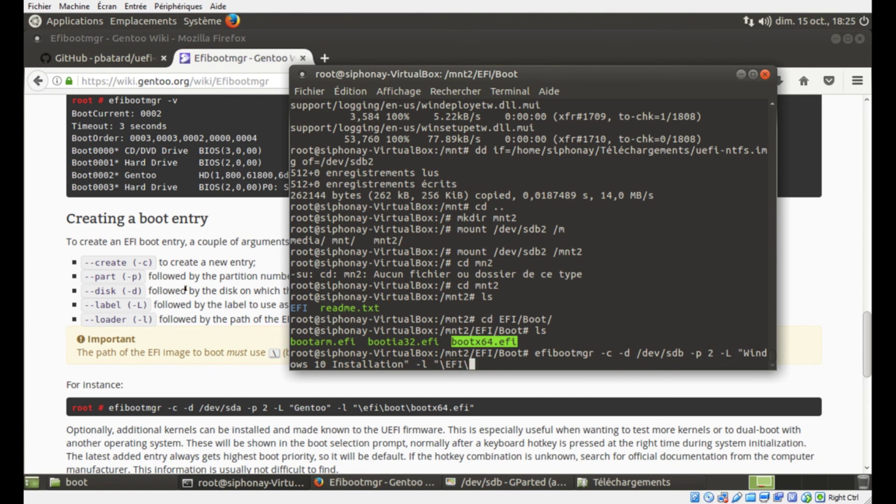
pyautogui.write('Boot')
pyautogui.click(515, 331)
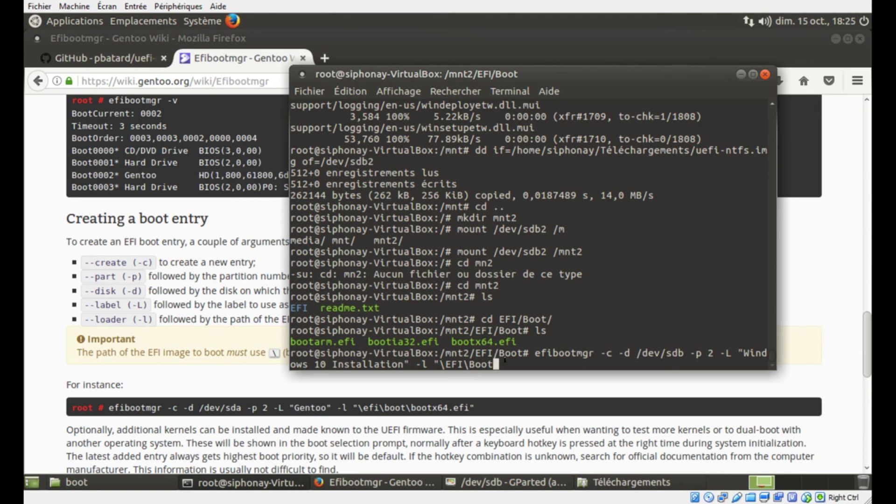
pyautogui.write('\\bootx8')
pyautogui.press('BackSpace')
pyautogui.write('64')
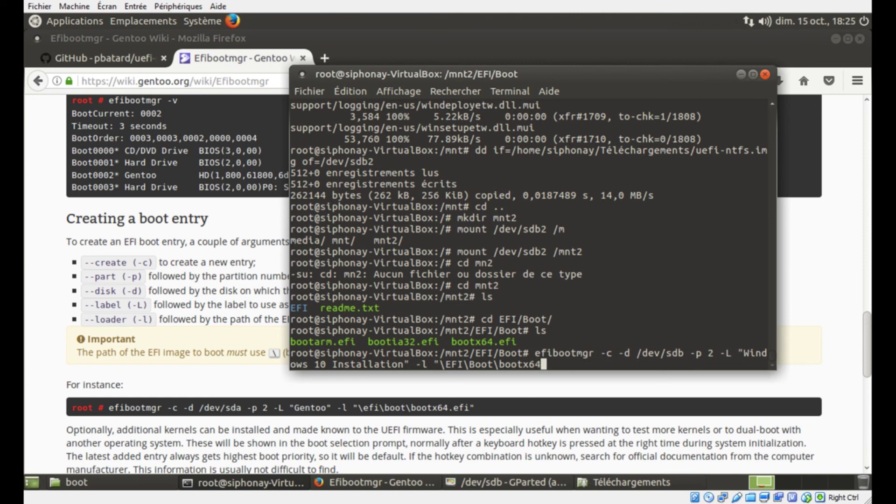
pyautogui.write('.efi"')
pyautogui.press('Return')
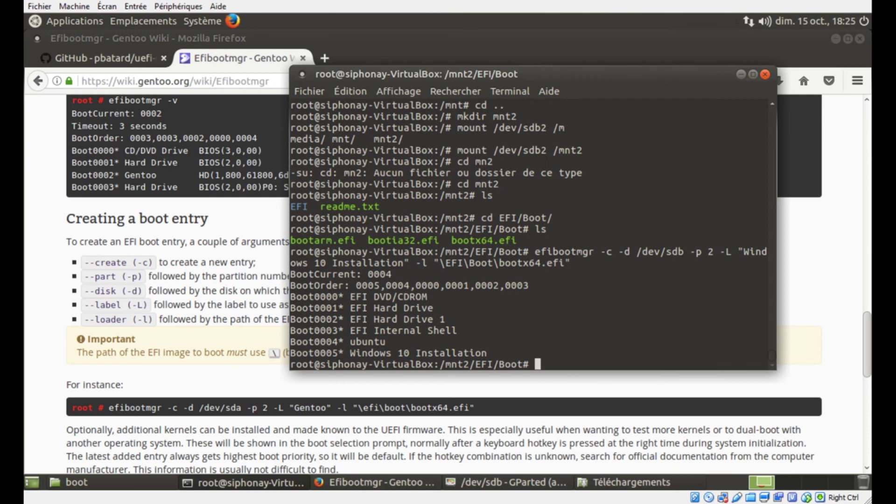
# List boot entries with efibootmgr -v, confirm the Windows 10 Installation line, and close the terminal.
pyautogui.press('Up')
pyautogui.press('BackSpace')
pyautogui.press('BackSpace')
pyautogui.press('BackSpace')
pyautogui.press('BackSpace')
pyautogui.press('BackSpace')
pyautogui.press('BackSpace')
pyautogui.press('BackSpace')
pyautogui.press('BackSpace')
pyautogui.press('BackSpace')
pyautogui.press('BackSpace')
pyautogui.press('BackSpace')
pyautogui.press('BackSpace')
pyautogui.press('BackSpace')
pyautogui.press('BackSpace')
pyautogui.press('BackSpace')
pyautogui.press('BackSpace')
pyautogui.press('BackSpace')
pyautogui.press('BackSpace')
pyautogui.press('BackSpace')
pyautogui.press('BackSpace')
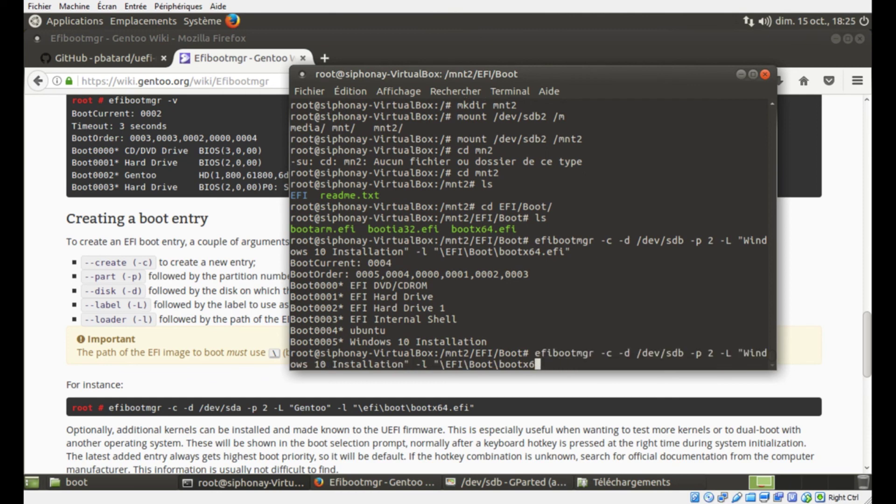
pyautogui.press('BackSpace')
pyautogui.press('BackSpace')
pyautogui.press('BackSpace')
pyautogui.press('BackSpace')
pyautogui.press('BackSpace')
pyautogui.press('BackSpace')
pyautogui.press('BackSpace')
pyautogui.press('BackSpace')
pyautogui.press('BackSpace')
pyautogui.press('BackSpace')
pyautogui.press('BackSpace')
pyautogui.press('BackSpace')
pyautogui.press('BackSpace')
pyautogui.press('BackSpace')
pyautogui.press('BackSpace')
pyautogui.press('BackSpace')
pyautogui.press('BackSpace')
pyautogui.press('BackSpace')
pyautogui.press('BackSpace')
pyautogui.press('BackSpace')
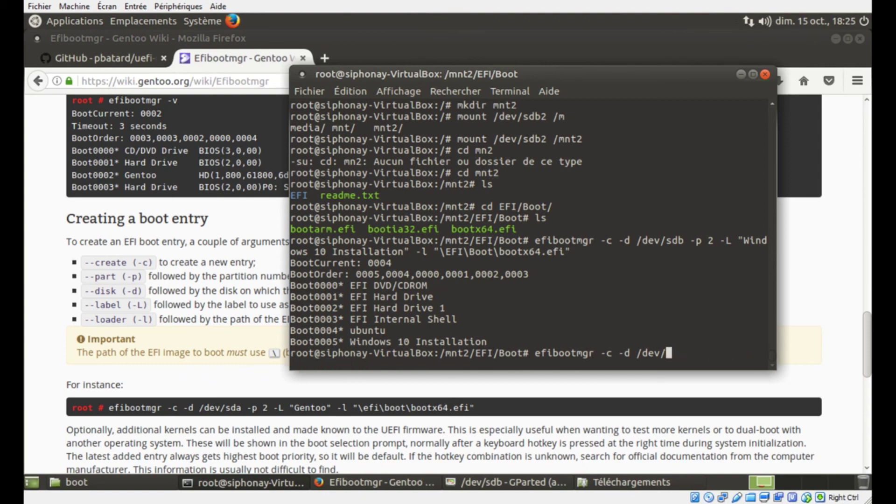
pyautogui.press('BackSpace')
pyautogui.press('BackSpace')
pyautogui.press('BackSpace')
pyautogui.press('BackSpace')
pyautogui.press('BackSpace')
pyautogui.press('BackSpace')
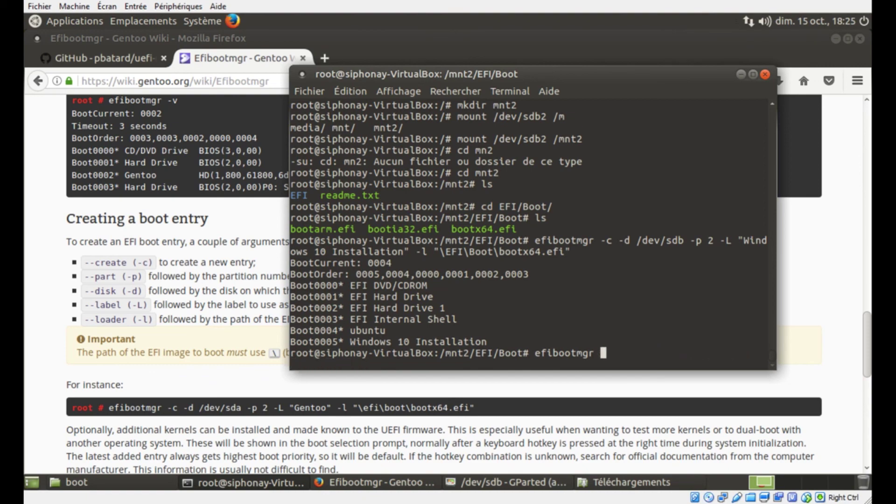
pyautogui.write('-v')
pyautogui.press('Return')
pyautogui.tripleClick(334, 342)
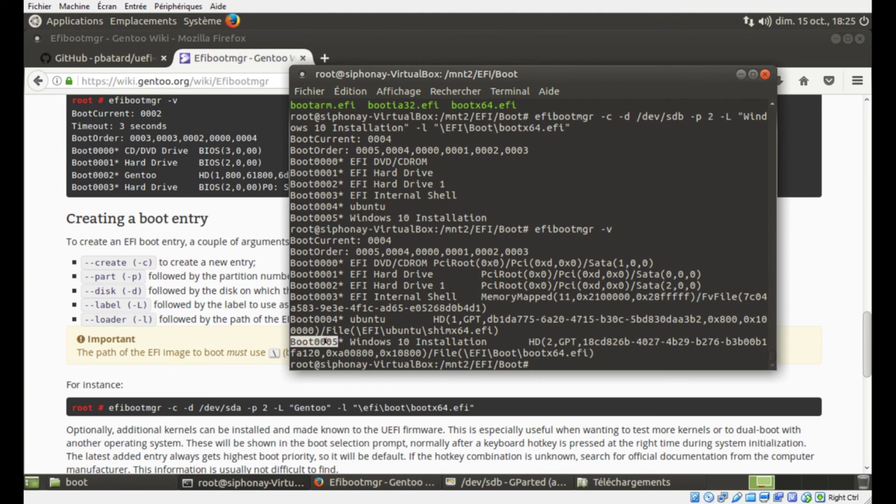
pyautogui.click(598, 272)
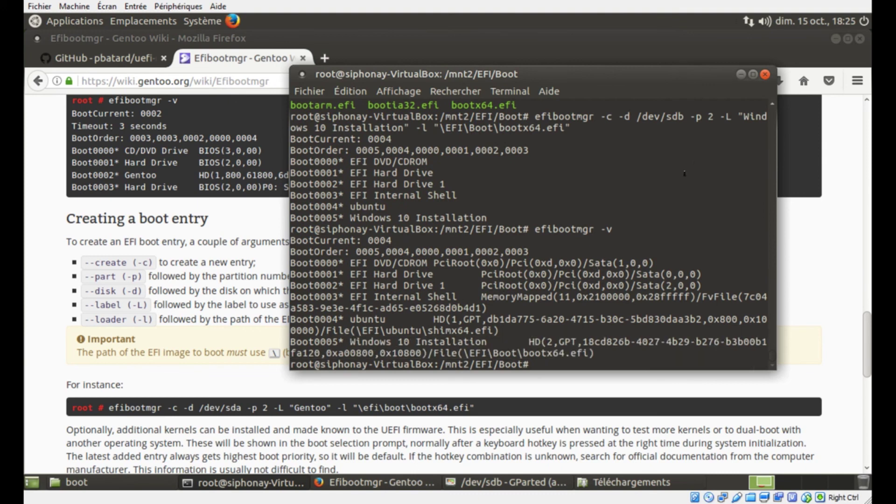
pyautogui.click(765, 75)
# Close the terminal, Firefox, GParted and the boot folder window, then restart the machine via Redémarrer.
pyautogui.click(573, 282)
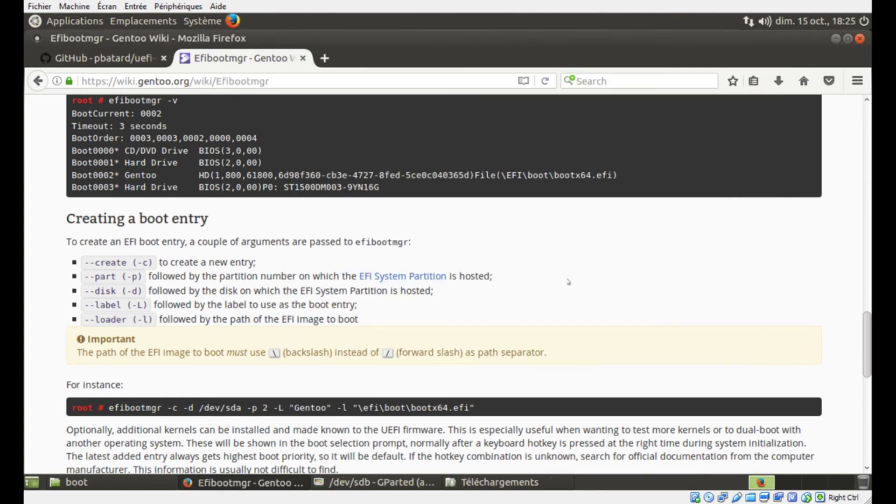
pyautogui.click(859, 38)
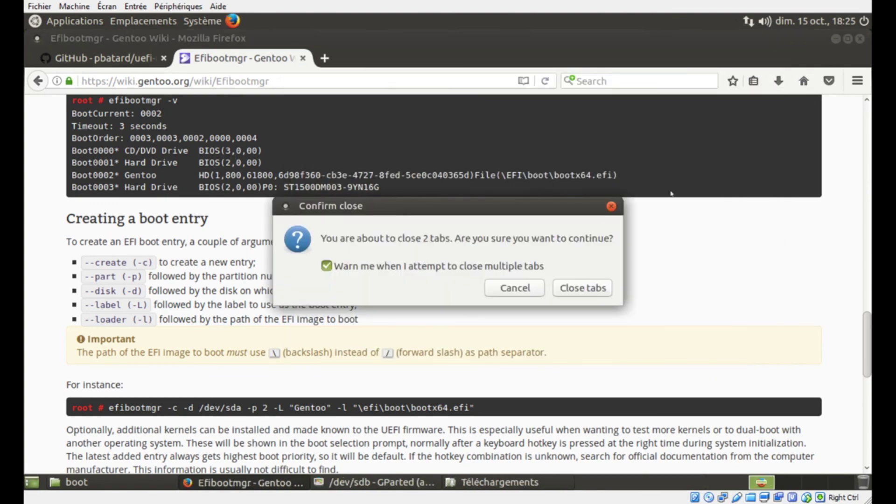
pyautogui.click(582, 288)
pyautogui.click(839, 65)
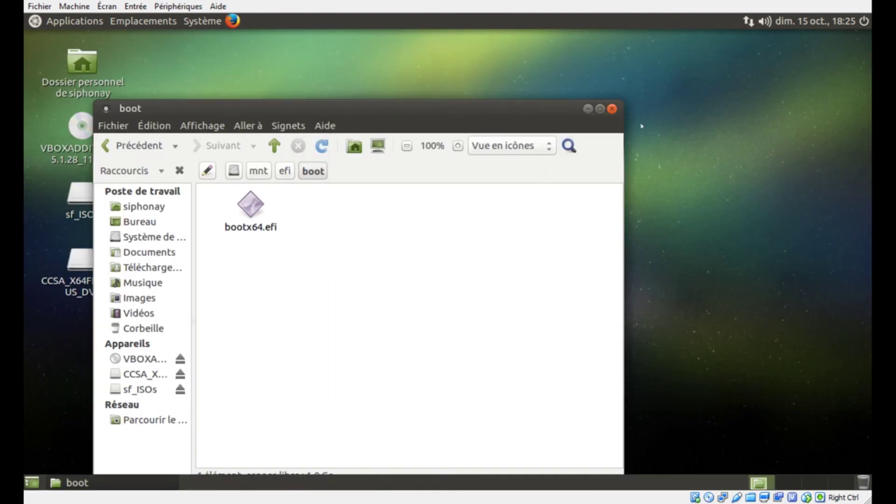
pyautogui.click(612, 109)
pyautogui.click(864, 20)
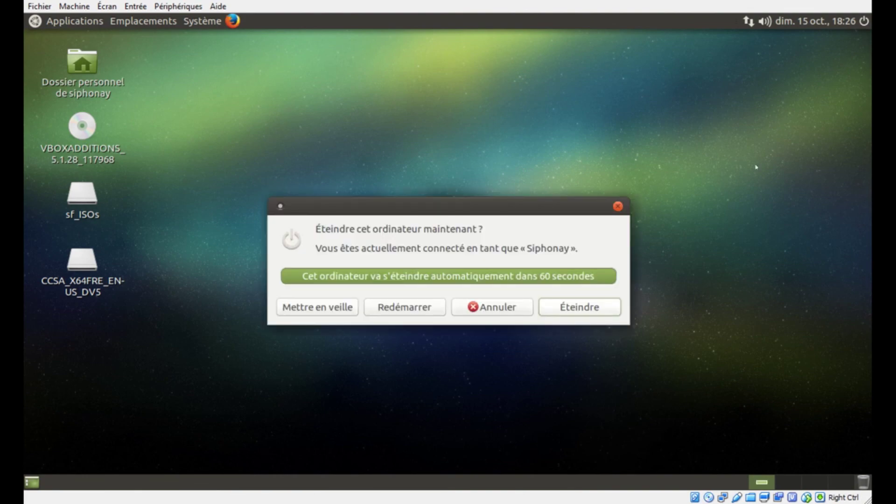
pyautogui.click(407, 307)
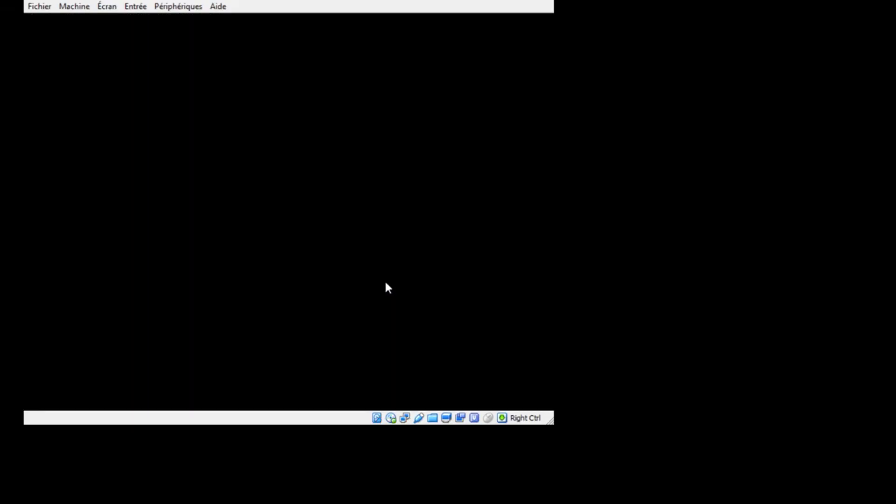
# Open the UEFI firmware's Boot Manager to show the Windows 10 Installation entry.
pyautogui.press('Down')
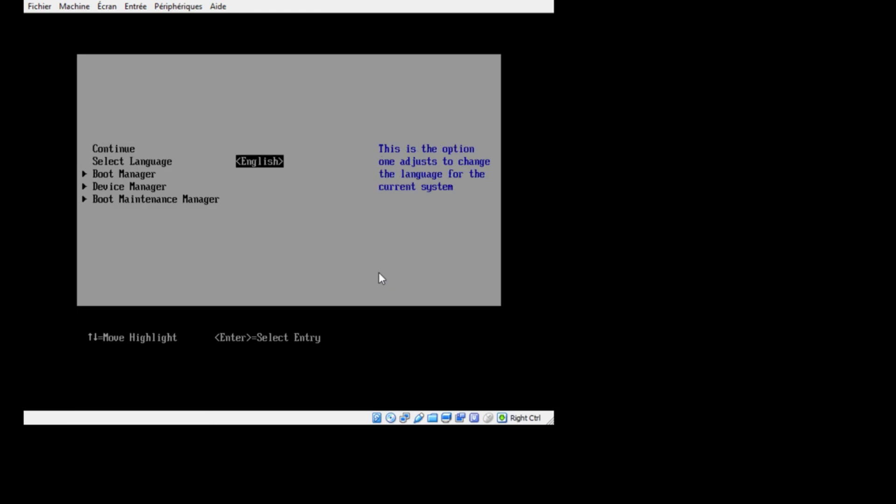
pyautogui.press('Down')
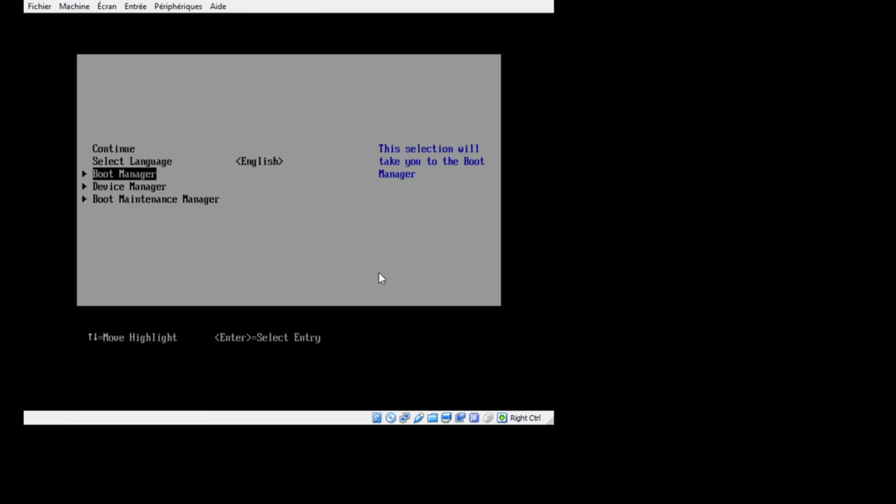
pyautogui.press('Return')
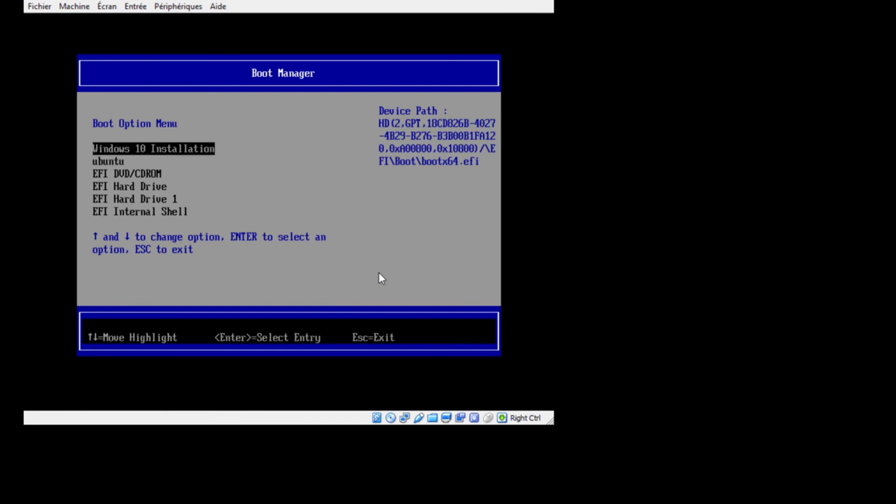